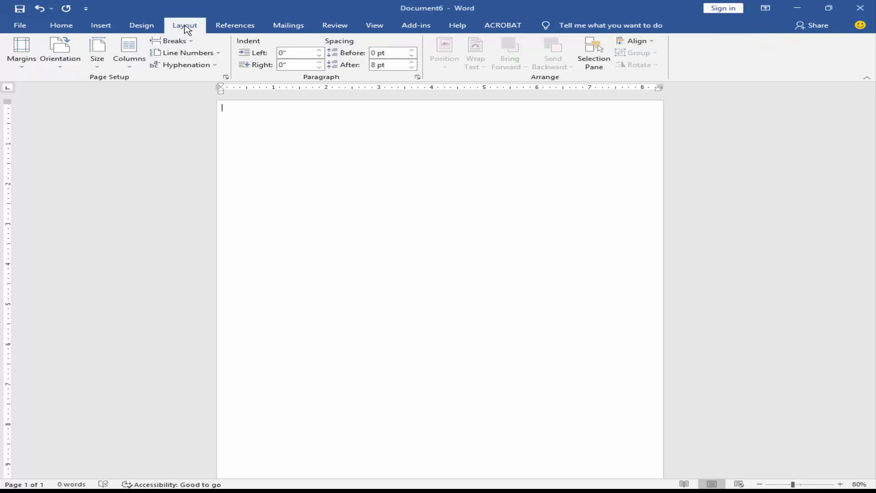
Step: Set the whole document to a custom paper size 2.125 inches wide and 3.385 inches high, with all four margins at 0.1 inch
{"action": "left_click", "coordinate": [97, 57]}
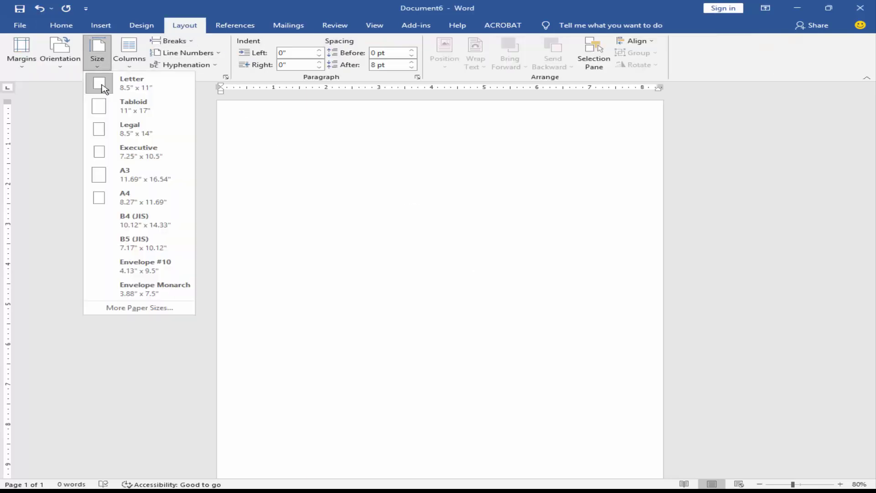
{"action": "left_click", "coordinate": [141, 309]}
{"action": "key", "text": "Tab"}
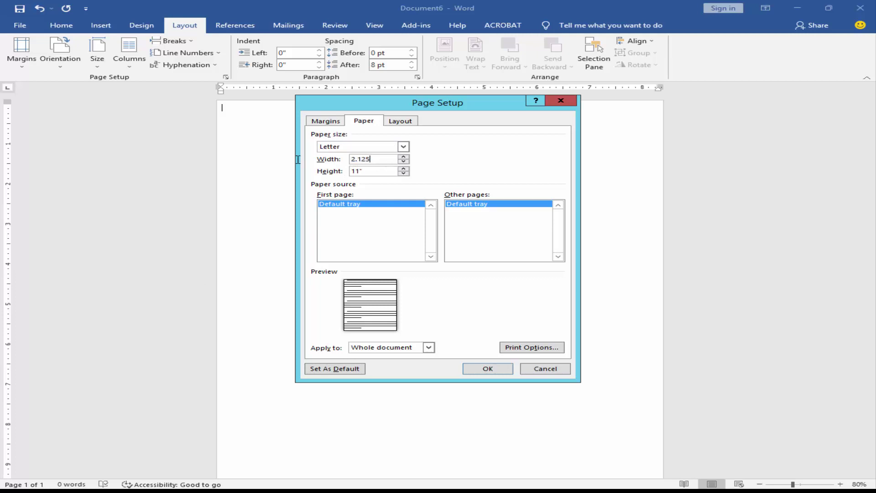
{"action": "key", "text": "Tab"}
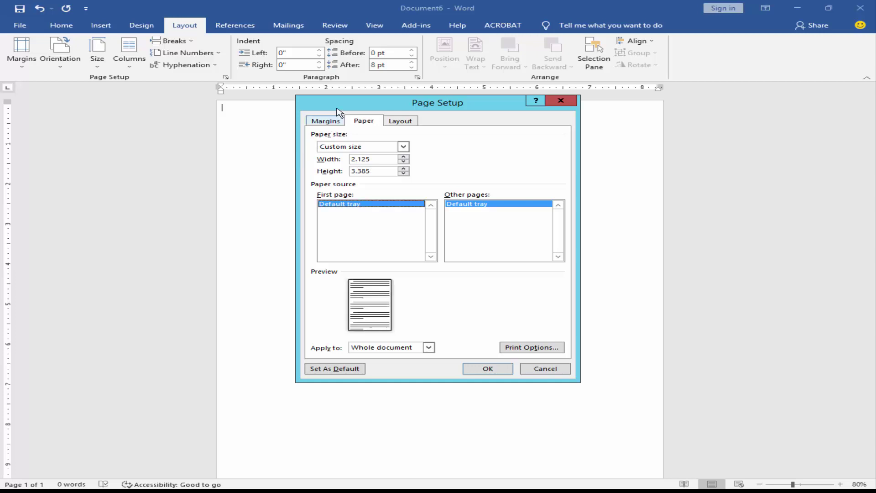
{"action": "left_click", "coordinate": [324, 122]}
{"action": "key", "text": "Tab"}
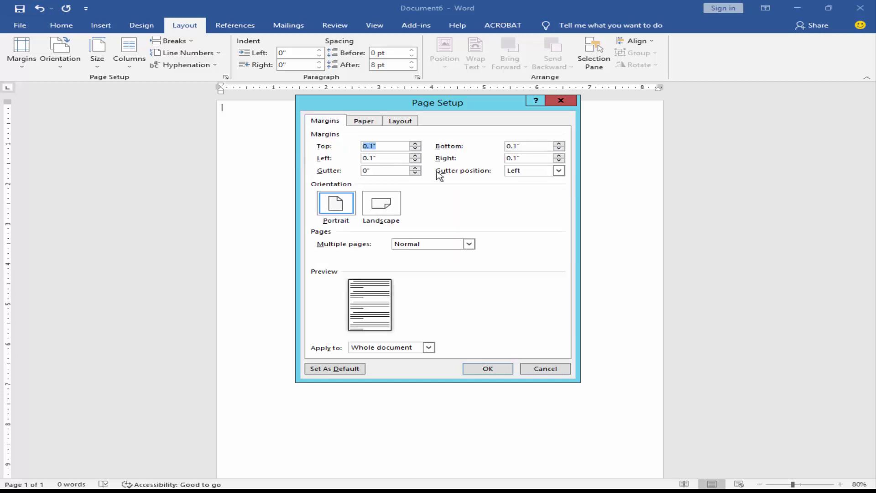
{"action": "left_click", "coordinate": [487, 369]}
{"action": "left_click", "coordinate": [494, 278]}
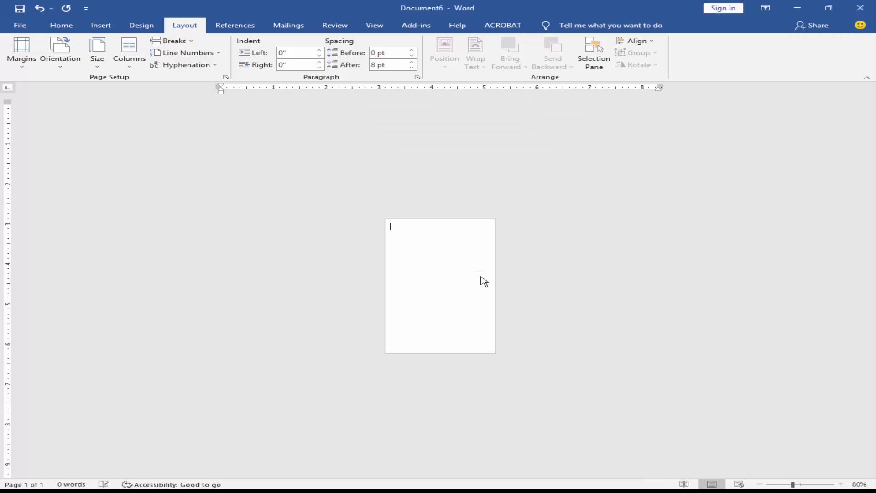
Step: Draw a right triangle about 1.94" high and 0.99" wide in the page's upper-left corner and flip it vertically
{"action": "scroll", "coordinate": [409, 261], "scroll_direction": "up", "scroll_amount": 14}
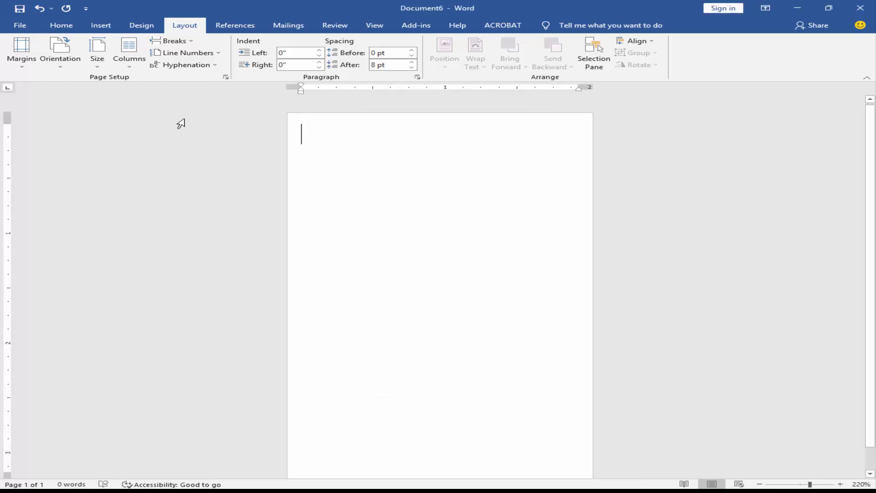
{"action": "left_click", "coordinate": [112, 30]}
{"action": "left_click", "coordinate": [189, 43]}
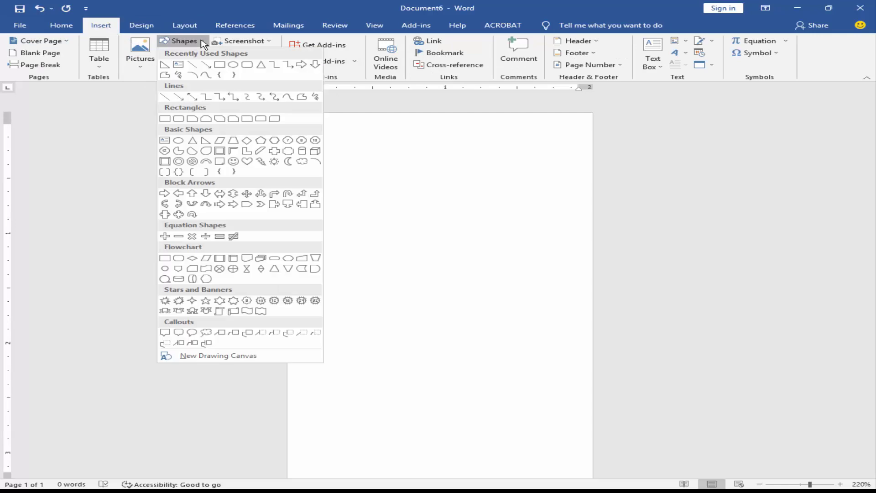
{"action": "left_click", "coordinate": [206, 141]}
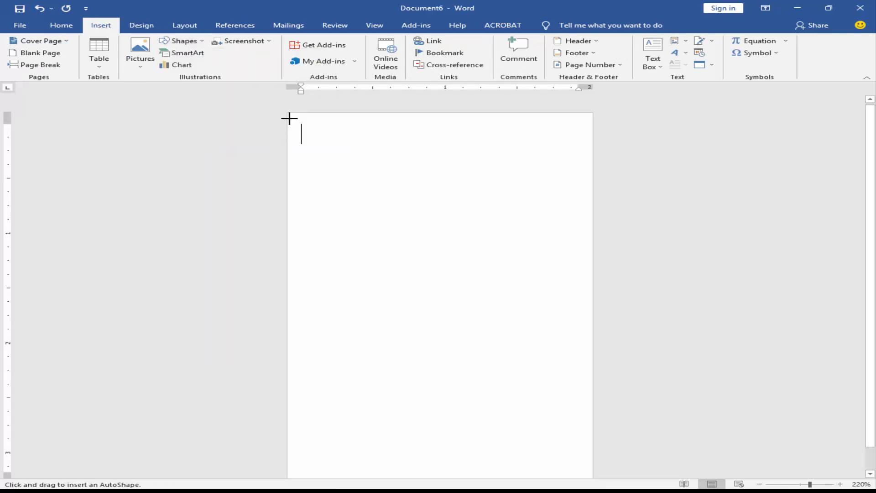
{"action": "left_click_drag", "start_coordinate": [288, 114], "coordinate": [430, 326]}
{"action": "left_click", "coordinate": [691, 52]}
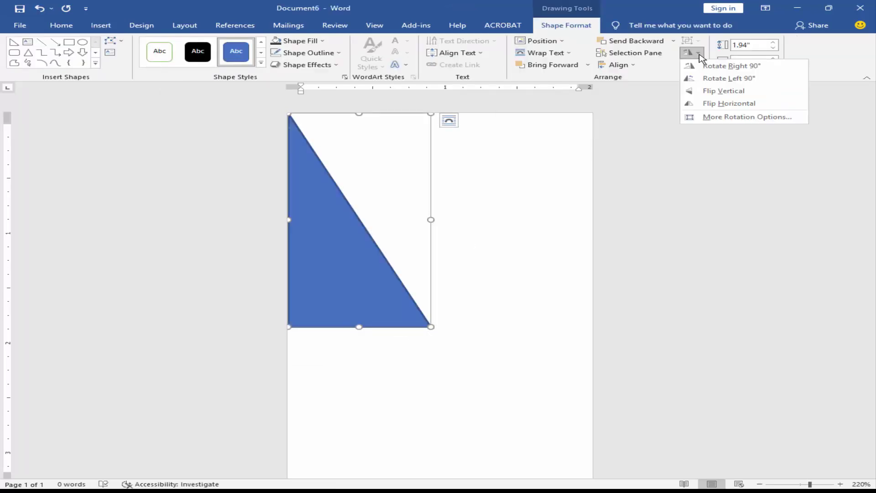
{"action": "left_click", "coordinate": [726, 91]}
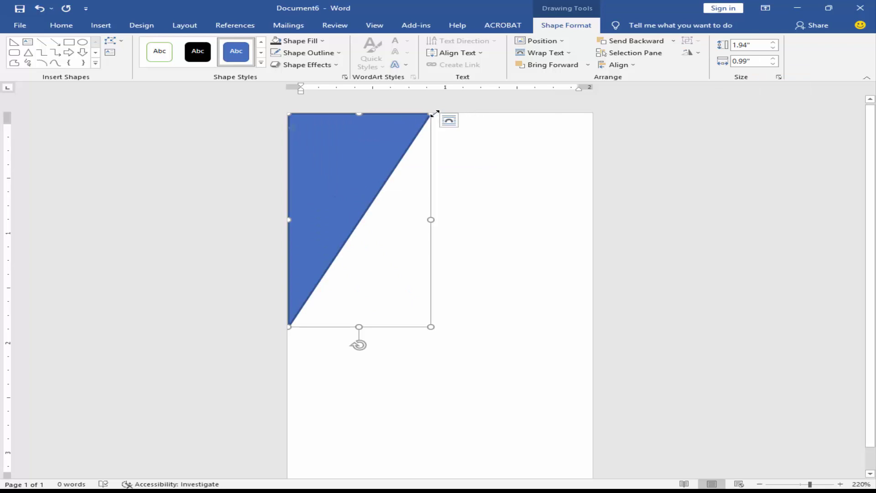
Step: Resize the triangle to about 1.84" high and 1.34" wide, keeping it fitted into the page's upper-left corner
{"action": "left_click", "coordinate": [484, 233]}
{"action": "left_click", "coordinate": [344, 158]}
{"action": "left_click_drag", "start_coordinate": [429, 114], "coordinate": [481, 109]}
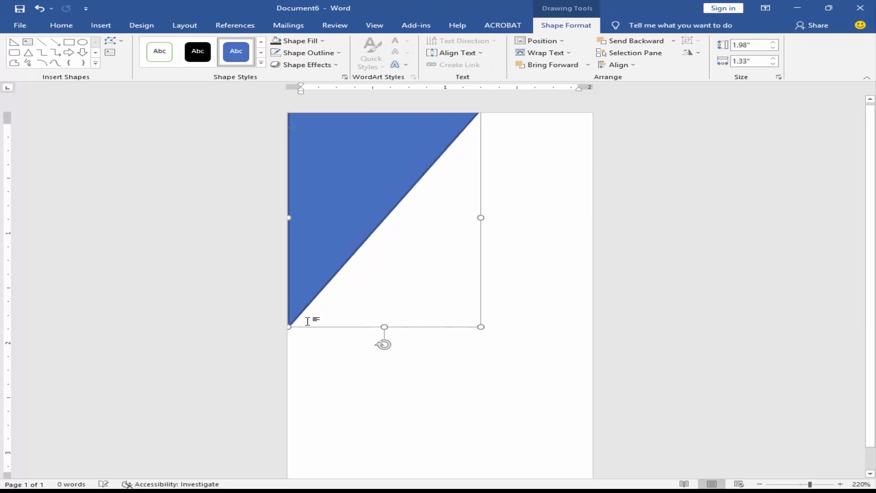
{"action": "left_click_drag", "start_coordinate": [287, 321], "coordinate": [284, 311]}
{"action": "left_click", "coordinate": [350, 282]}
Step: Duplicate the triangle onto the middle of the page and flip the copy horizontally
{"action": "left_click", "coordinate": [345, 191]}
{"action": "left_click_drag", "start_coordinate": [314, 180], "coordinate": [390, 241]}
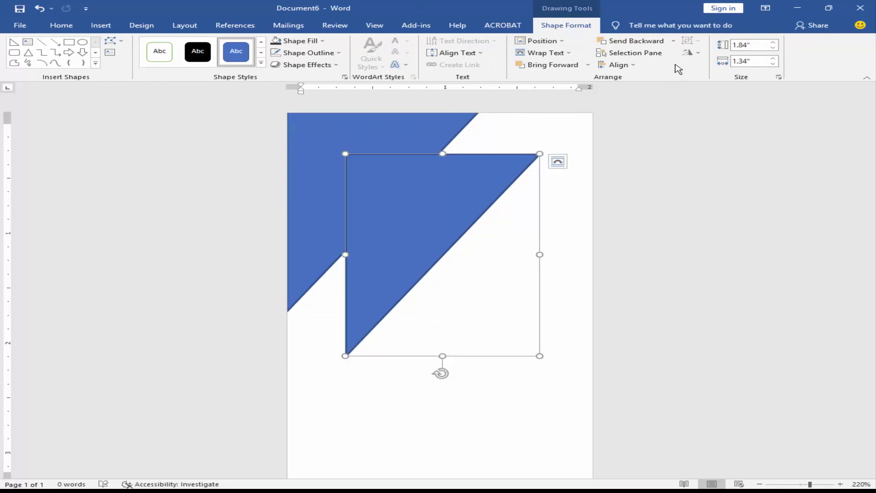
{"action": "left_click", "coordinate": [690, 52]}
{"action": "left_click", "coordinate": [729, 104]}
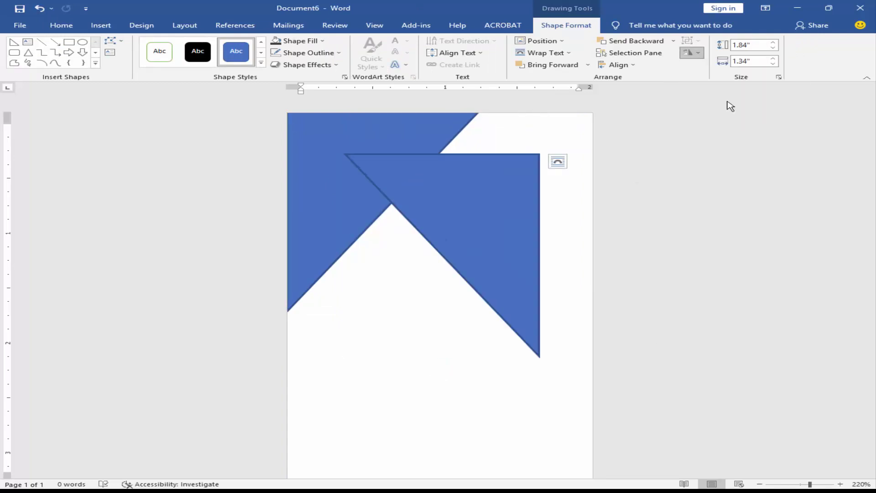
Step: Move the flipped triangle to the page's top edge and stretch it to about 1.91" by 2.4" so it spans the page width
{"action": "left_click_drag", "start_coordinate": [483, 180], "coordinate": [418, 129]}
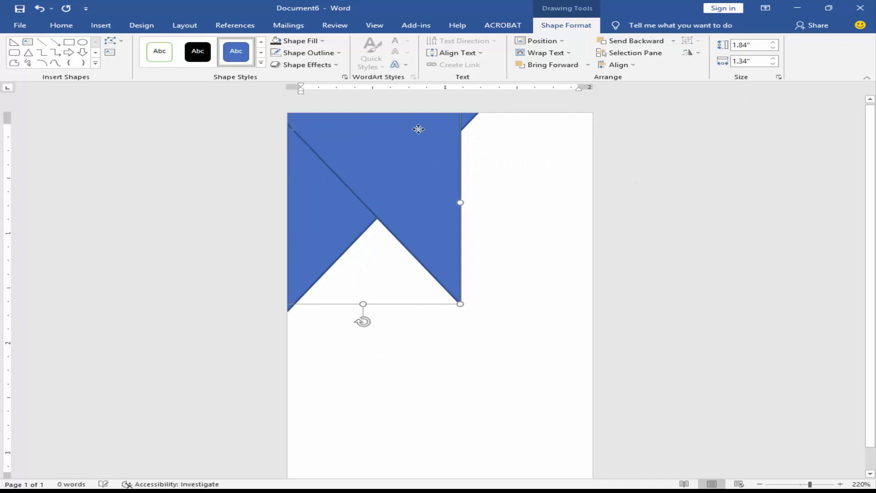
{"action": "left_click_drag", "start_coordinate": [552, 323], "coordinate": [611, 354]}
{"action": "left_click_drag", "start_coordinate": [475, 172], "coordinate": [456, 172]}
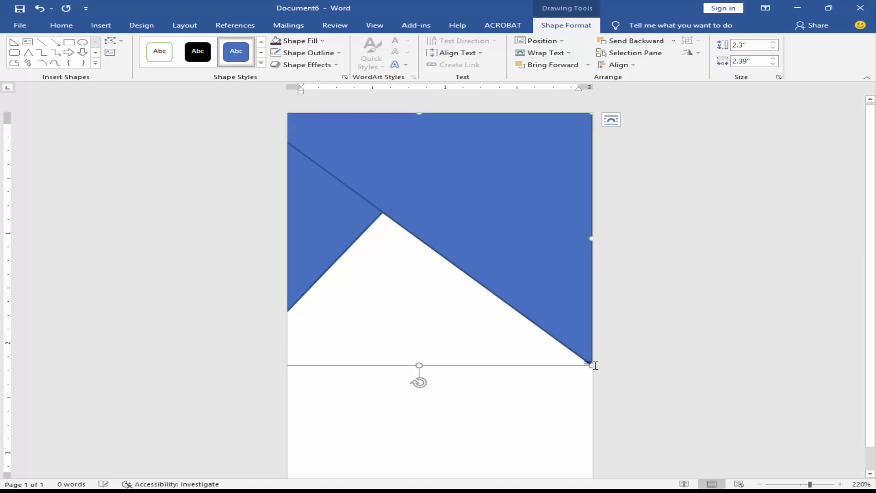
{"action": "left_click_drag", "start_coordinate": [592, 365], "coordinate": [593, 322]}
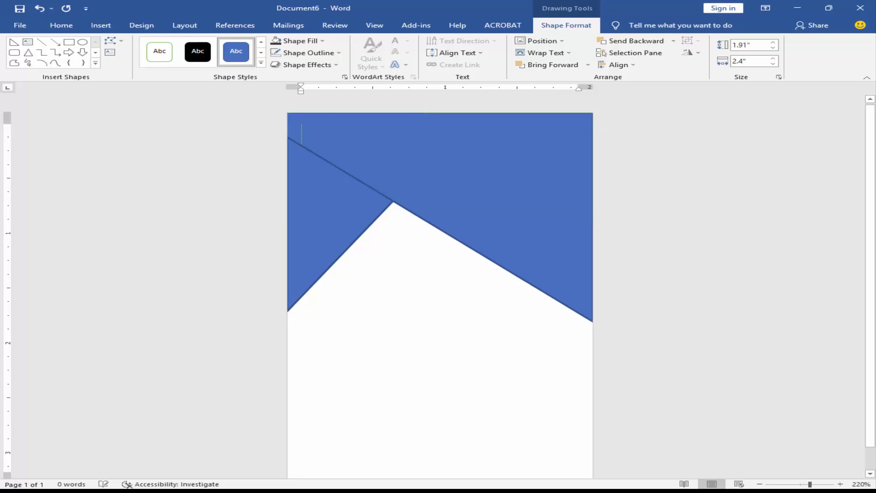
Step: Duplicate the left triangle, rotate the copy so its long edge slopes down to the right, and narrow it to about 0.78"
{"action": "left_click", "coordinate": [333, 218]}
{"action": "left_click_drag", "start_coordinate": [332, 231], "coordinate": [388, 295]}
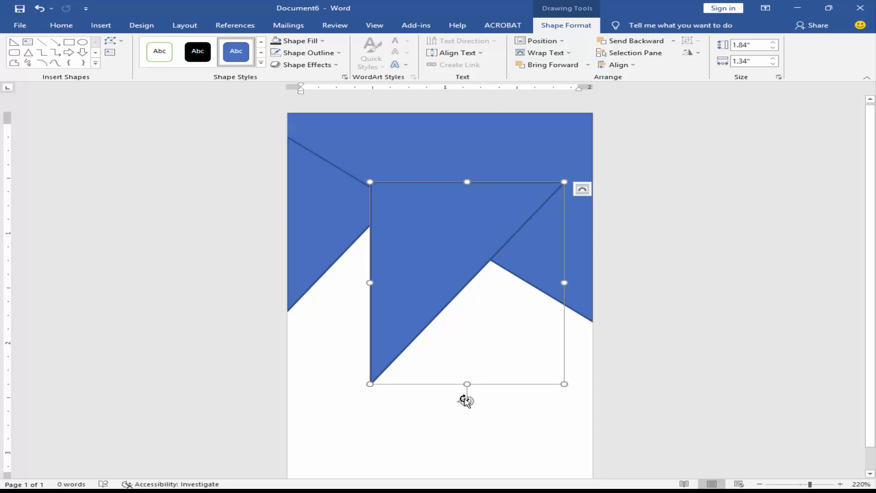
{"action": "left_click_drag", "start_coordinate": [468, 401], "coordinate": [600, 298]}
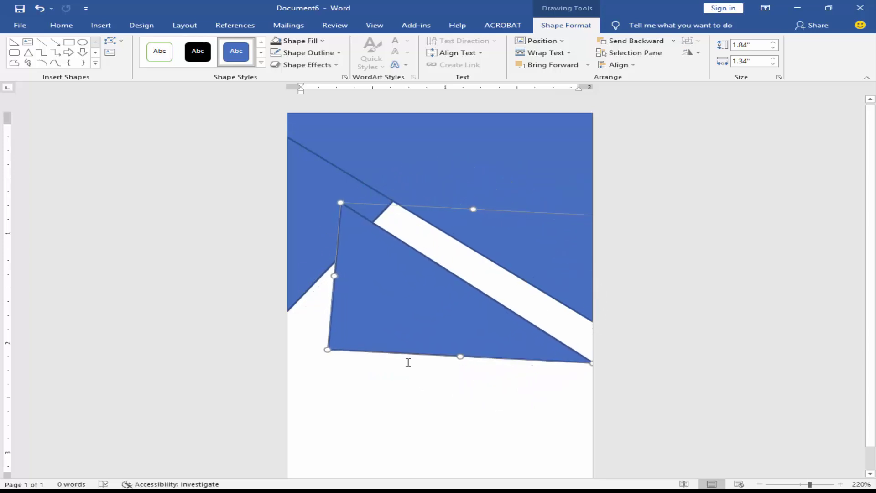
{"action": "left_click_drag", "start_coordinate": [328, 323], "coordinate": [320, 288]}
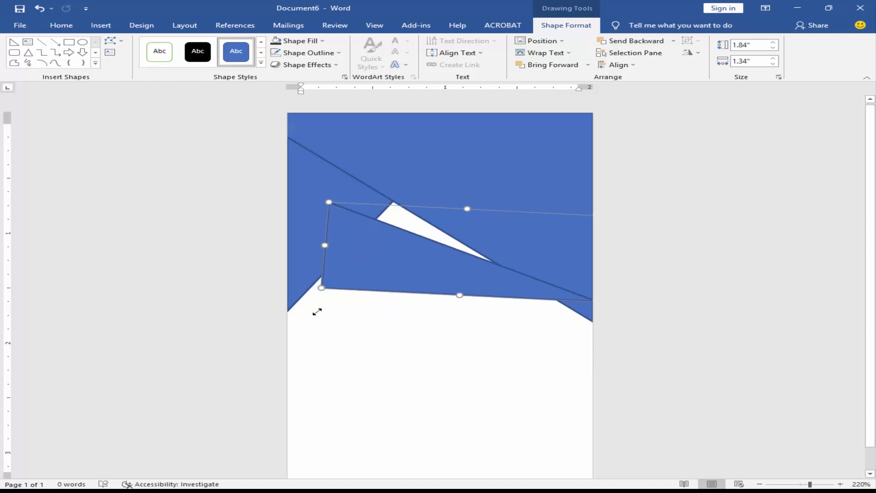
{"action": "left_click_drag", "start_coordinate": [414, 282], "coordinate": [507, 261]}
{"action": "left_click_drag", "start_coordinate": [574, 272], "coordinate": [572, 320]}
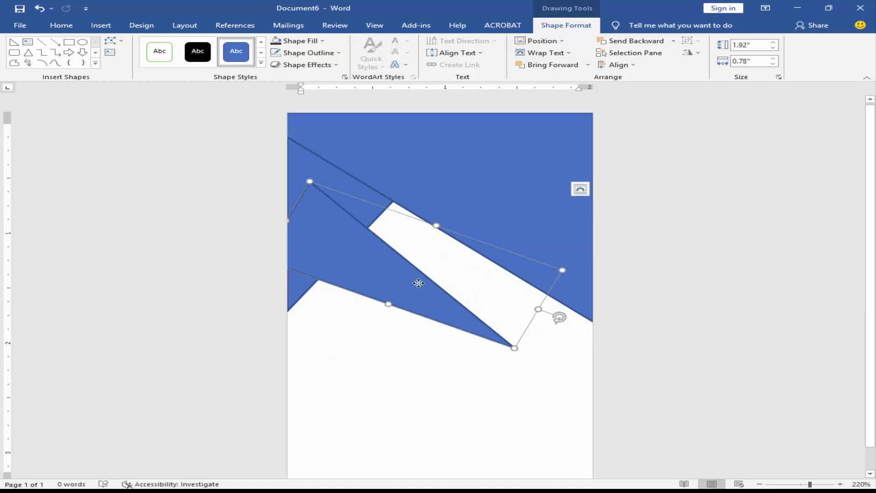
Step: Rotate, move and stretch the copied triangle to about 2.87" by 1.17", lining its long edge up with the large triangle's slanted edge
{"action": "left_click_drag", "start_coordinate": [418, 283], "coordinate": [485, 304]}
{"action": "left_click_drag", "start_coordinate": [350, 241], "coordinate": [298, 222]}
{"action": "left_click_drag", "start_coordinate": [426, 318], "coordinate": [420, 332]}
{"action": "left_click_drag", "start_coordinate": [514, 308], "coordinate": [576, 302]}
{"action": "left_click_drag", "start_coordinate": [354, 223], "coordinate": [293, 190]}
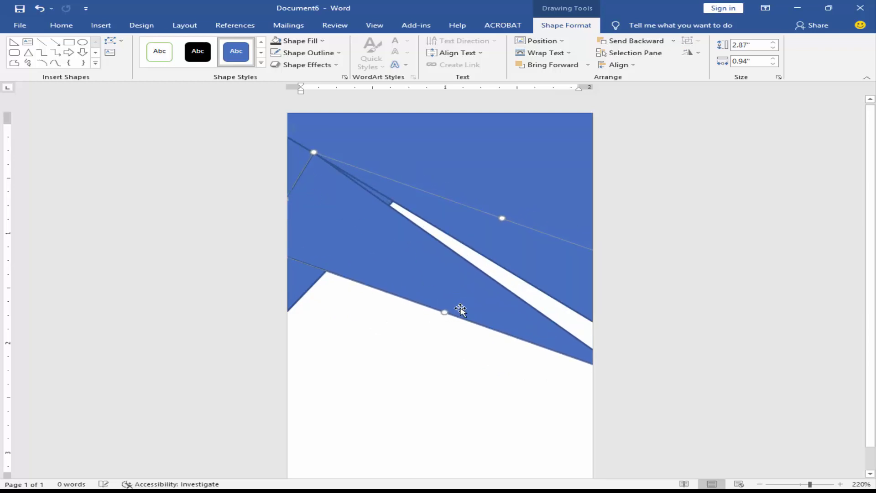
{"action": "left_click_drag", "start_coordinate": [442, 315], "coordinate": [609, 277]}
{"action": "left_click_drag", "start_coordinate": [389, 265], "coordinate": [498, 294]}
{"action": "left_click", "coordinate": [450, 333]}
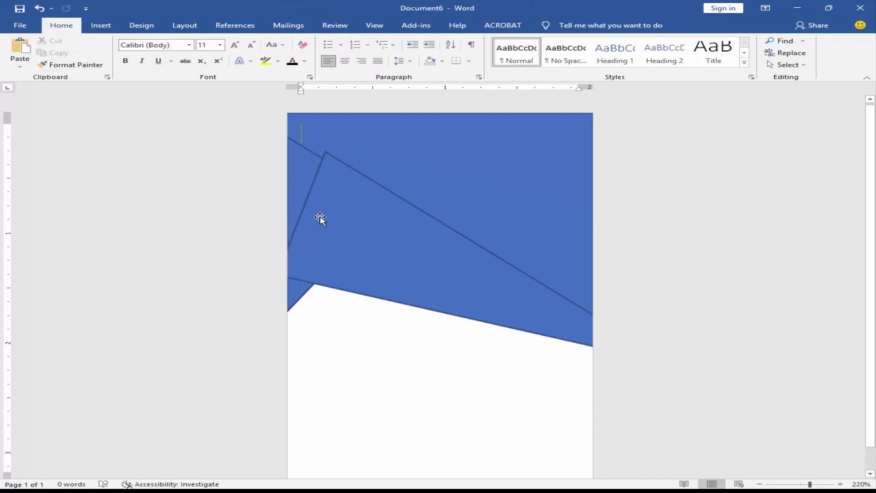
Step: Remove the outlines from all three triangles
{"action": "left_click", "coordinate": [491, 279]}
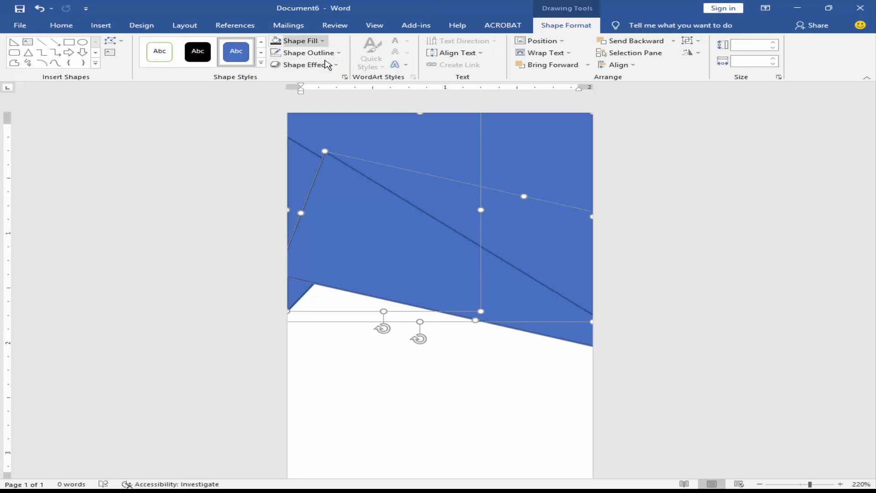
{"action": "left_click", "coordinate": [308, 53]}
{"action": "left_click", "coordinate": [294, 165]}
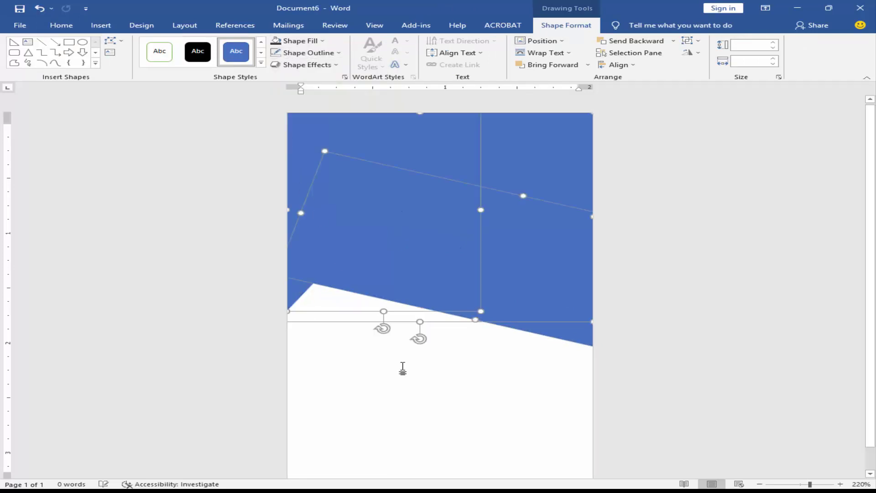
{"action": "left_click", "coordinate": [405, 373]}
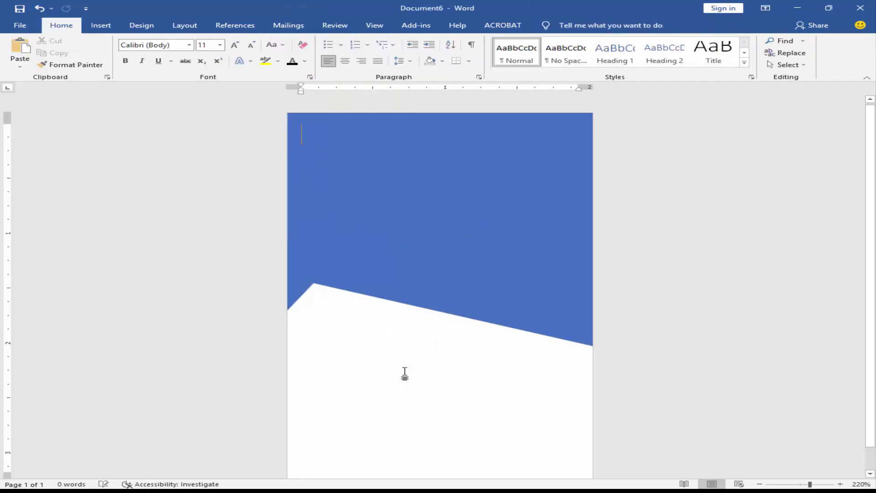
Step: Fill the triangle at the page's left edge with the standard dark red color
{"action": "left_click", "coordinate": [299, 295]}
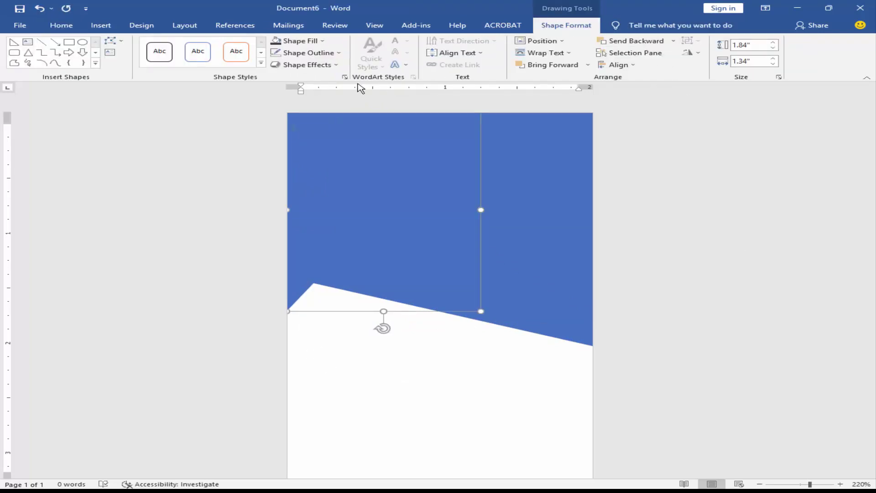
{"action": "left_click", "coordinate": [323, 41]}
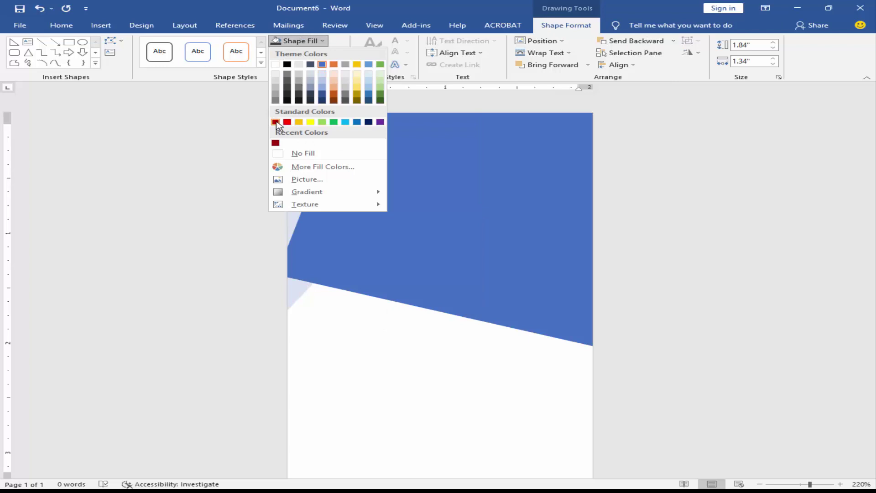
{"action": "left_click", "coordinate": [276, 122]}
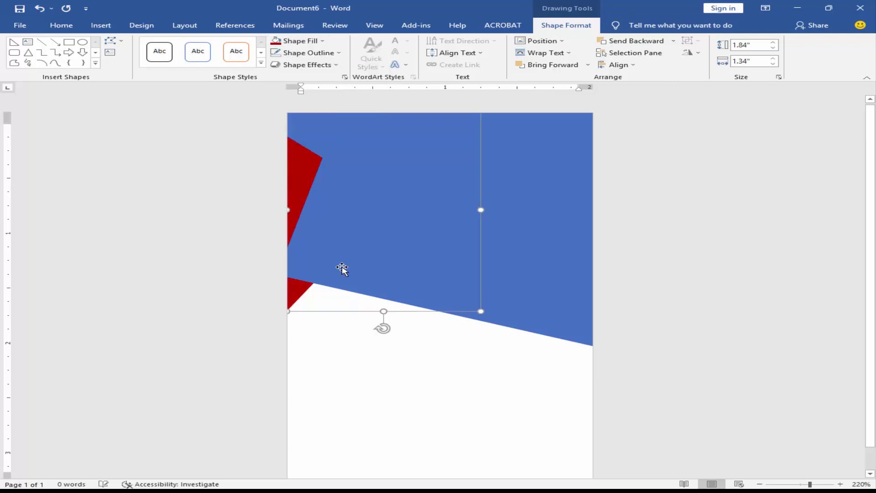
{"action": "left_click", "coordinate": [424, 392]}
Step: Fill the rotated middle triangle with the standard bright red color
{"action": "left_click", "coordinate": [379, 221]}
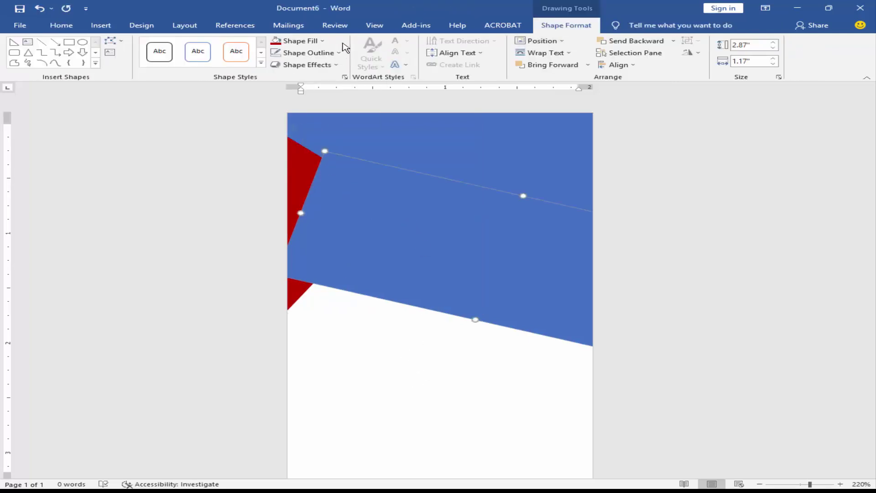
{"action": "left_click", "coordinate": [301, 41]}
{"action": "left_click", "coordinate": [286, 122]}
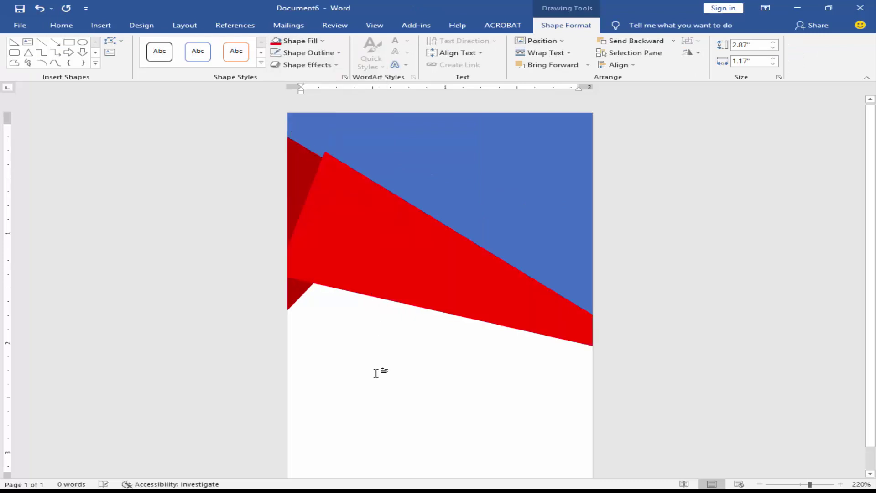
Step: Fill the large triangle at the top of the page with a dark gray shade of the black theme color
{"action": "left_click", "coordinate": [489, 136]}
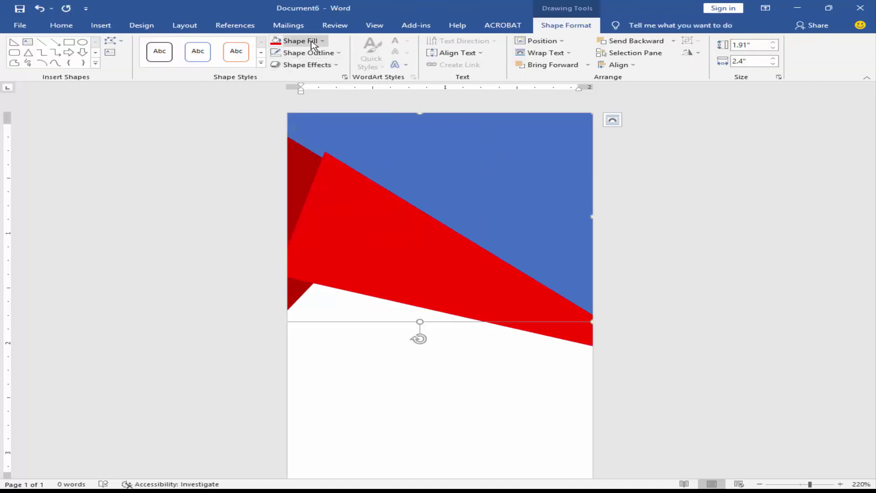
{"action": "left_click", "coordinate": [295, 40]}
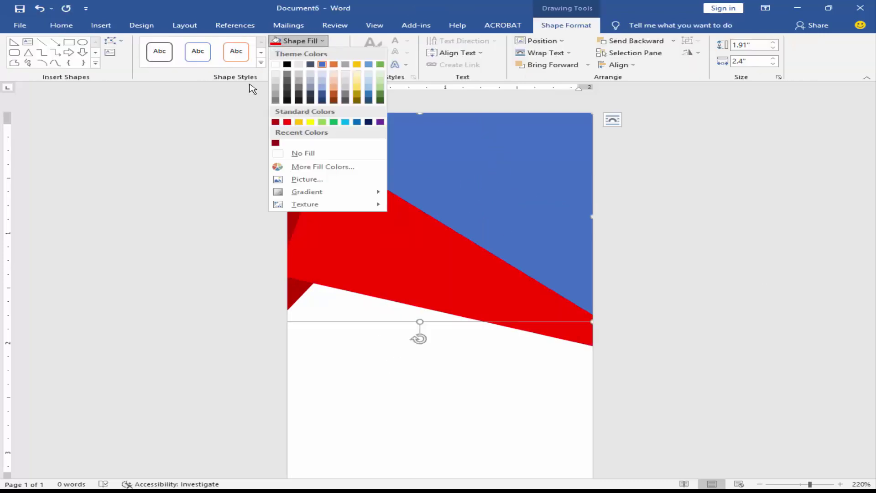
{"action": "left_click", "coordinate": [290, 90]}
{"action": "left_click", "coordinate": [384, 361]}
Step: Send the bright red triangle to the back, behind the dark red and dark gray triangles
{"action": "left_click", "coordinate": [390, 241]}
{"action": "right_click", "coordinate": [390, 242]}
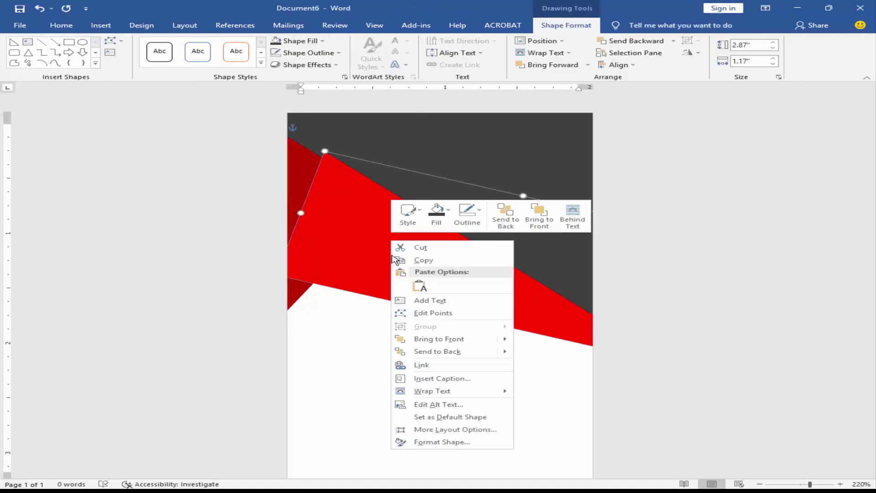
{"action": "left_click", "coordinate": [449, 351]}
{"action": "left_click", "coordinate": [393, 386]}
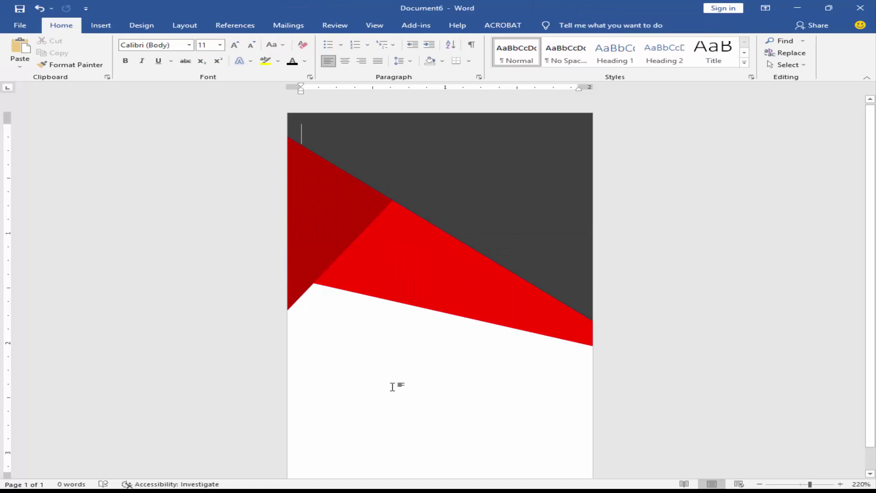
{"action": "scroll", "coordinate": [395, 385], "scroll_direction": "up", "scroll_amount": 5}
{"action": "scroll", "coordinate": [396, 384], "scroll_direction": "down", "scroll_amount": 4}
{"action": "scroll", "coordinate": [395, 384], "scroll_direction": "up", "scroll_amount": 2}
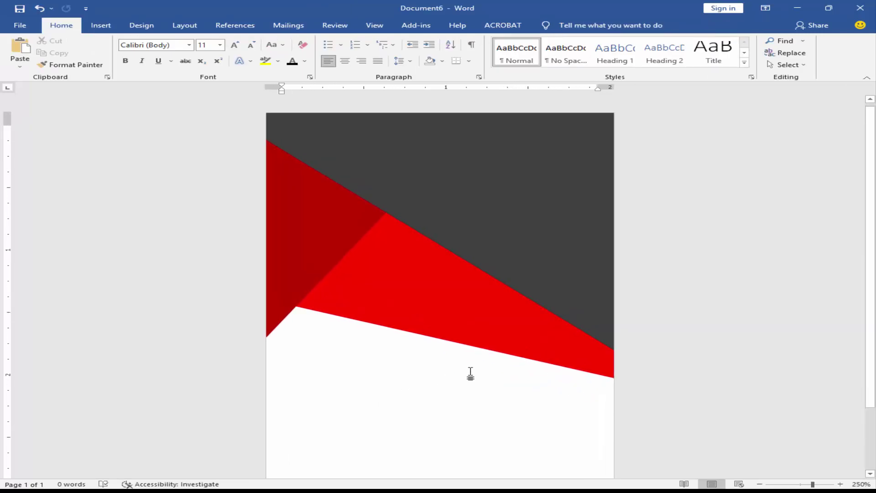
Step: Insert the picture haifa-metro-logo from this device onto the page
{"action": "left_click", "coordinate": [100, 25]}
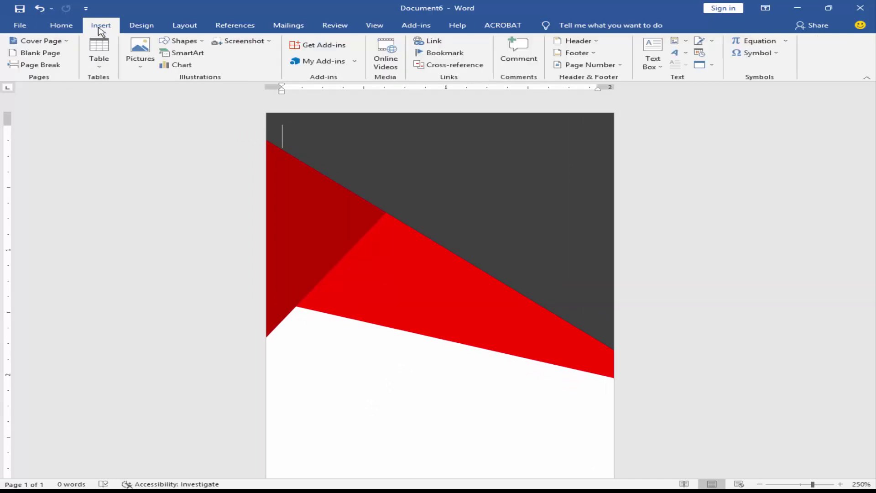
{"action": "left_click", "coordinate": [141, 52]}
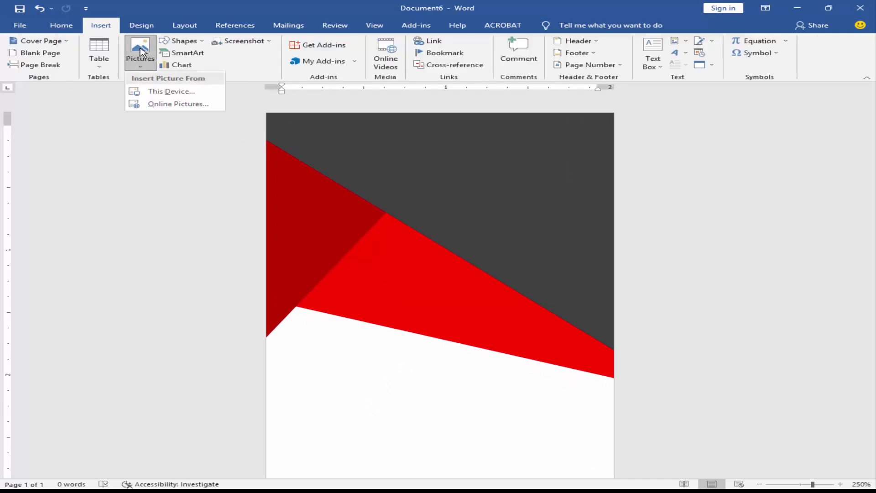
{"action": "left_click", "coordinate": [168, 92]}
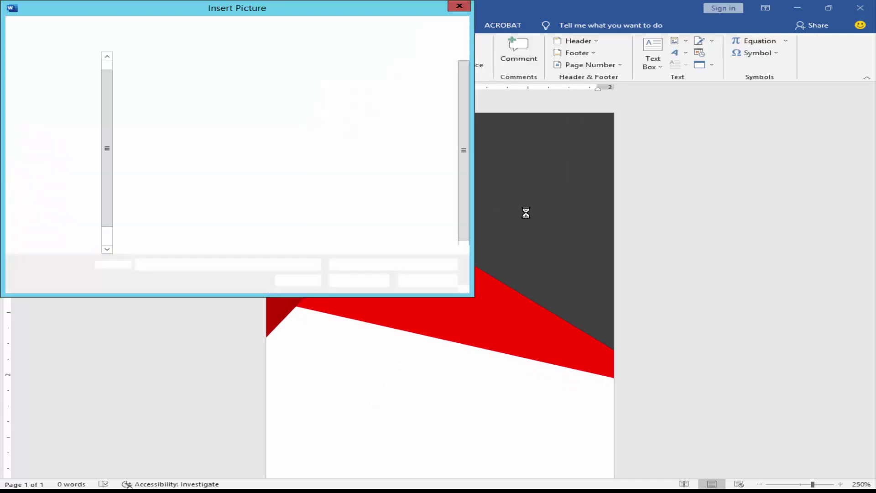
{"action": "left_click", "coordinate": [410, 112]}
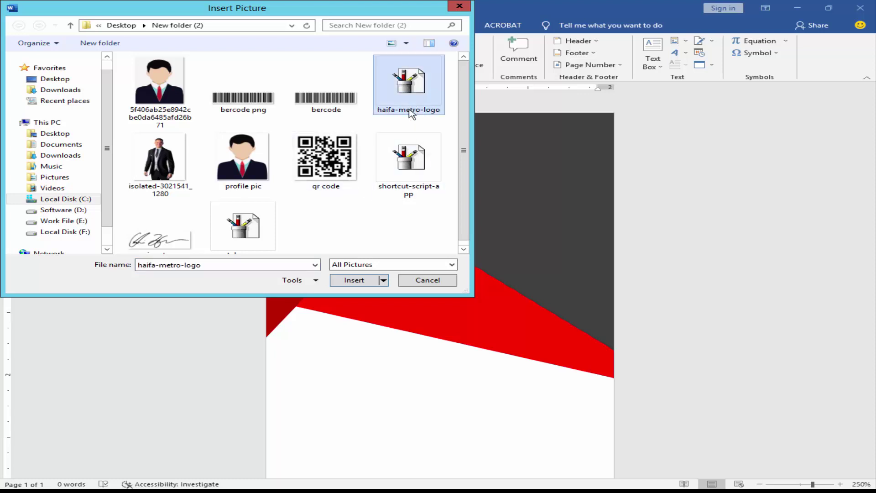
{"action": "left_click", "coordinate": [354, 280]}
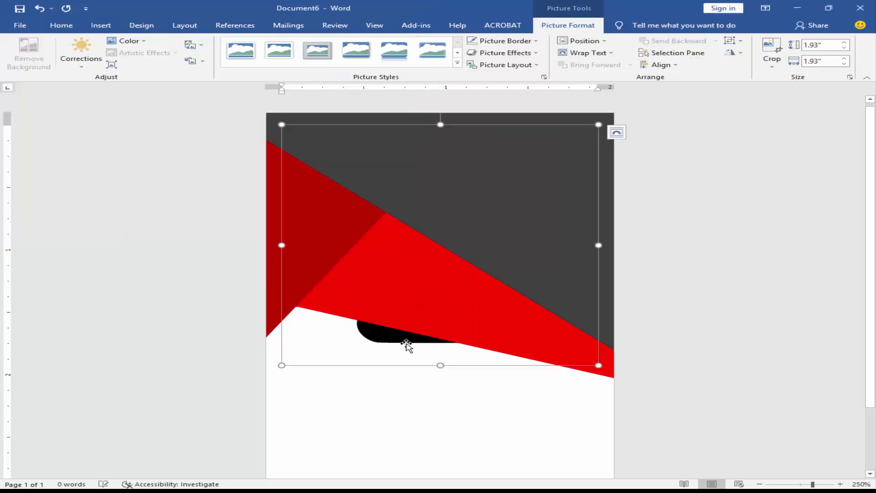
Step: Convert the logo picture to editable shapes and move its two black pieces out of the drawing canvas, deleting the canvas
{"action": "right_click", "coordinate": [391, 339]}
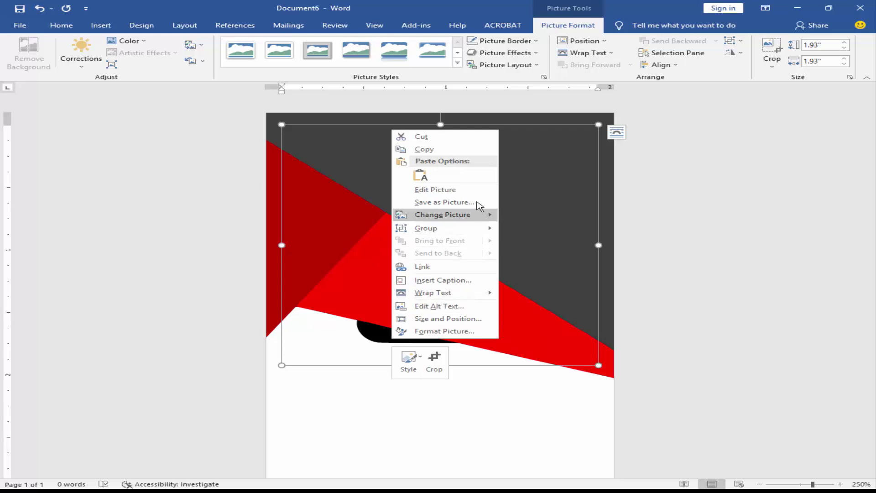
{"action": "left_click", "coordinate": [443, 190]}
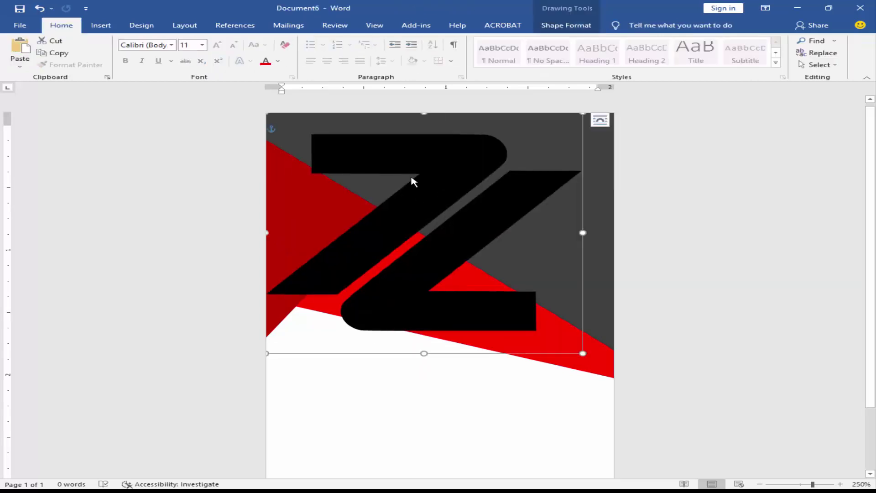
{"action": "left_click", "coordinate": [454, 170]}
{"action": "left_click", "coordinate": [466, 240], "text": "shift"}
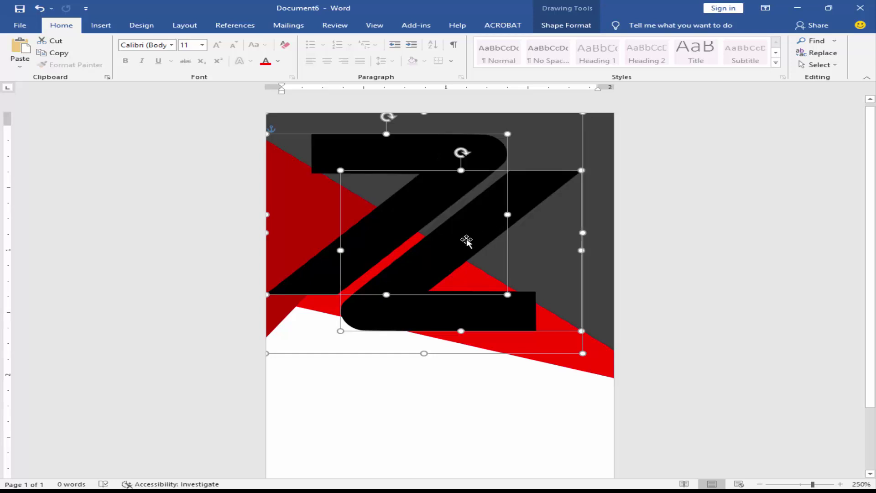
{"action": "key", "text": "Delete"}
{"action": "key", "text": "Escape"}
{"action": "key", "text": "ctrl+v"}
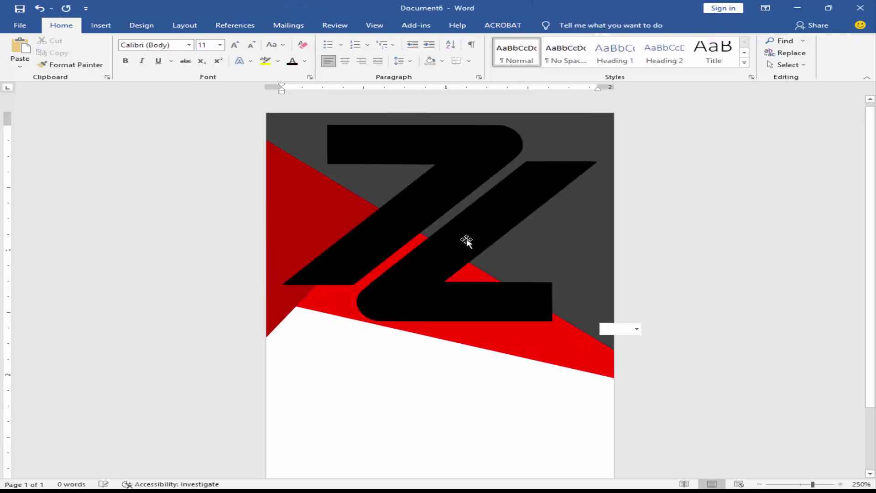
Step: Group the two logo pieces and shrink them to about 0.25 by 0.31 inch within the upper part of the dark gray header
{"action": "right_click", "coordinate": [517, 300]}
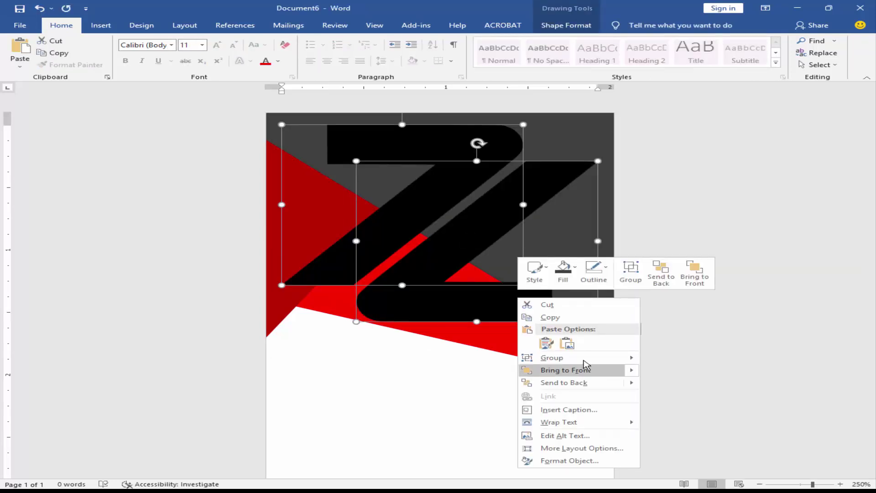
{"action": "key", "text": "Escape"}
{"action": "left_click_drag", "start_coordinate": [598, 322], "coordinate": [362, 152]}
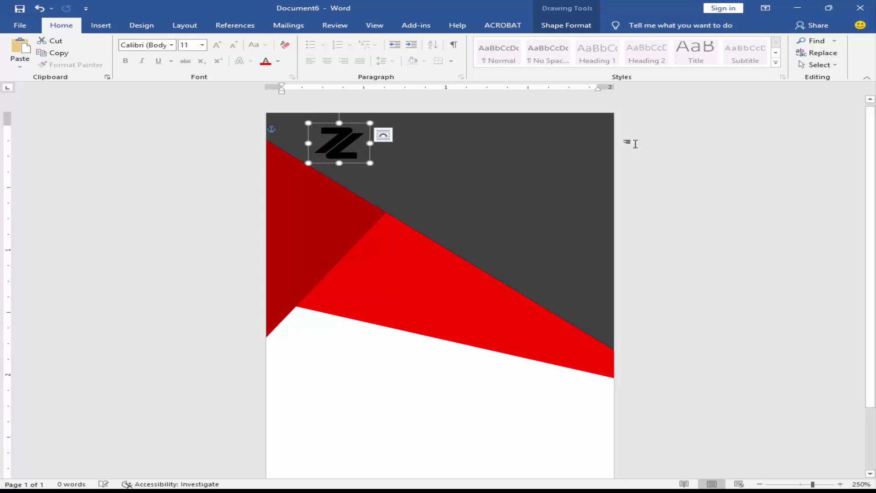
Step: Fill the logo with white and nudge it slightly within the dark gray header
{"action": "left_click", "coordinate": [546, 26]}
{"action": "left_click", "coordinate": [297, 41]}
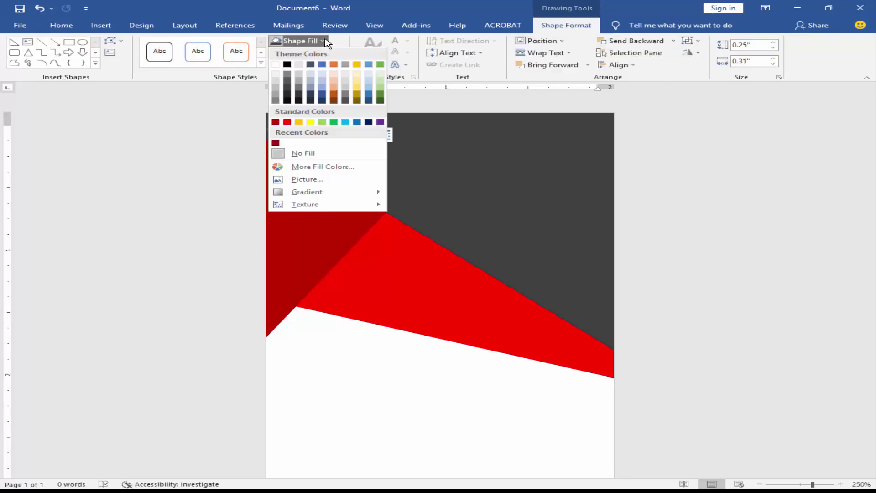
{"action": "left_click", "coordinate": [276, 64]}
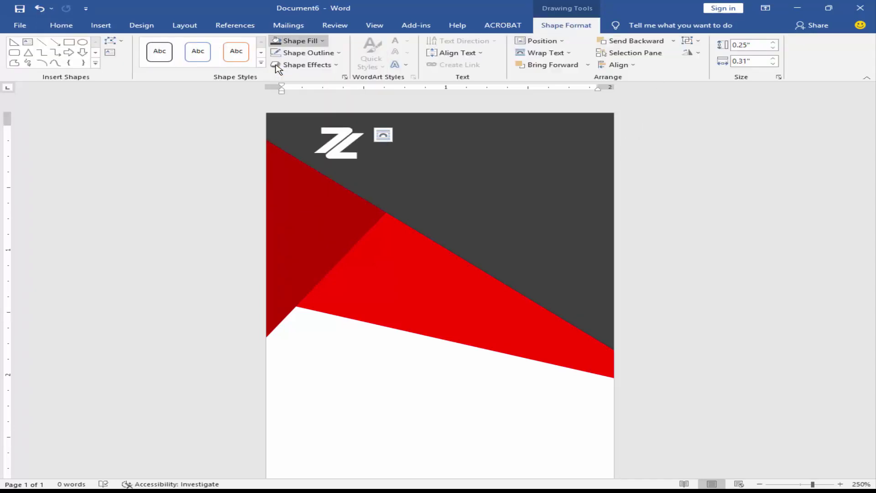
{"action": "left_click", "coordinate": [366, 391]}
{"action": "left_click", "coordinate": [343, 143]}
{"action": "left_click", "coordinate": [348, 376]}
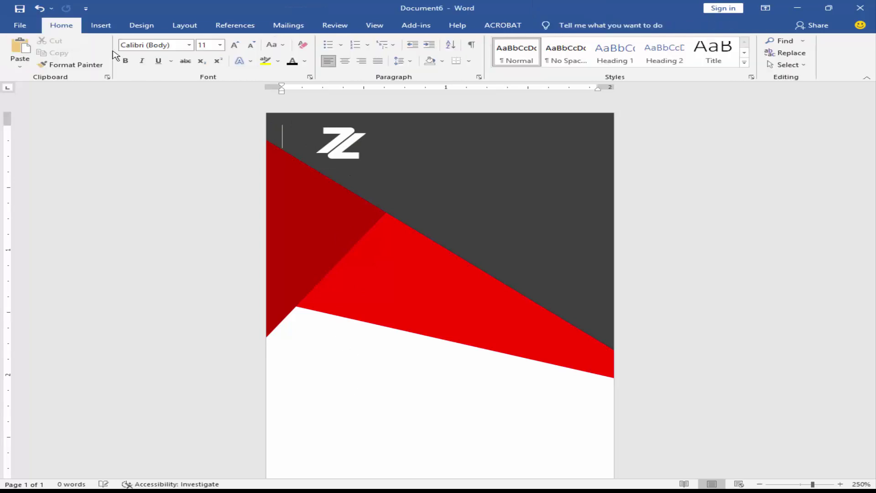
Step: Draw a text box about 1.24 inches wide and 0.39 inch high below the logo
{"action": "left_click", "coordinate": [101, 25]}
{"action": "left_click", "coordinate": [183, 41]}
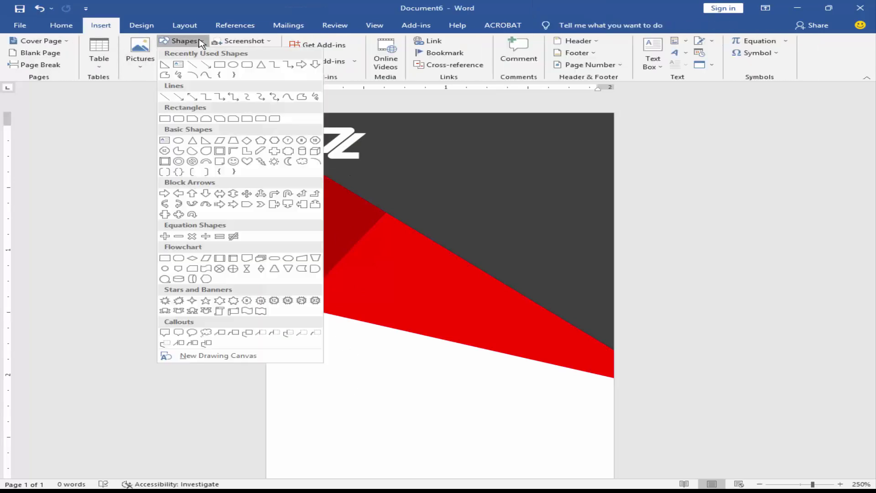
{"action": "left_click", "coordinate": [165, 140]}
{"action": "left_click_drag", "start_coordinate": [323, 185], "coordinate": [528, 234]}
Step: Copy the company name placeholder line from the other open window and paste it into the text box
{"action": "key", "text": "alt+Tab"}
{"action": "left_click", "coordinate": [299, 121]}
{"action": "key", "text": "shift+Home"}
{"action": "key", "text": "ctrl+c"}
{"action": "key", "text": "alt+Tab"}
{"action": "left_click", "coordinate": [380, 212]}
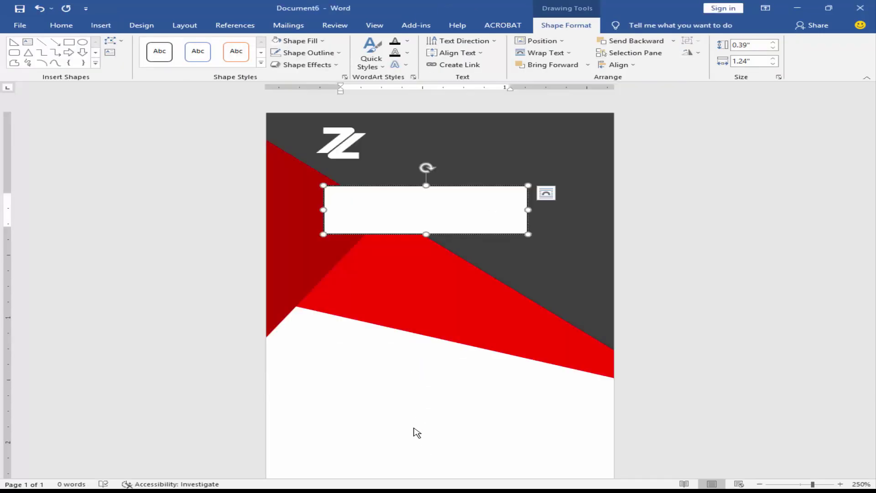
{"action": "key", "text": "ctrl+v"}
Step: Correct the misspelled word "Compnay" to "Company" in the text box
{"action": "left_click", "coordinate": [394, 209]}
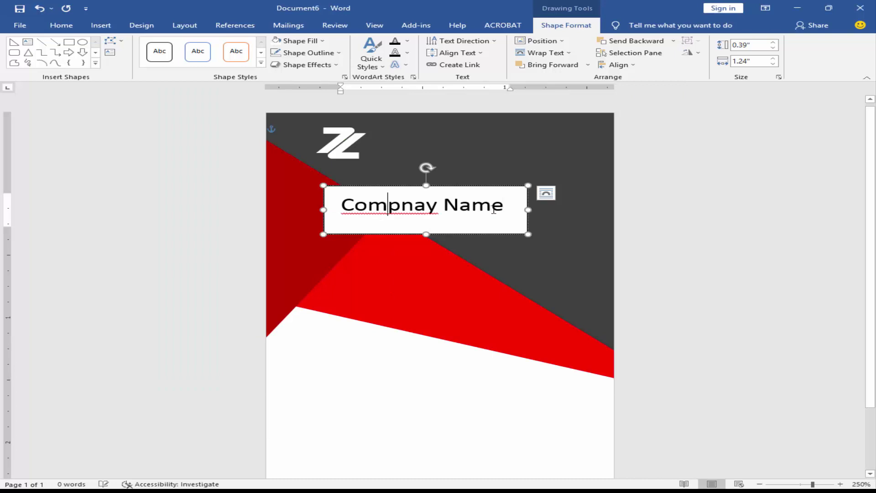
{"action": "right_click", "coordinate": [401, 206]}
{"action": "left_click", "coordinate": [371, 237]}
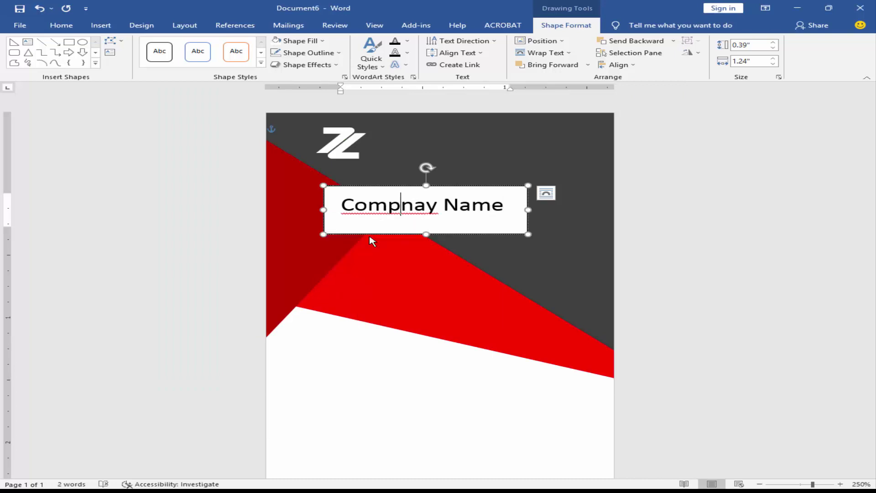
Step: Enlarge the "Company Name" text to 14 pt and shift its text box slightly
{"action": "triple_click", "coordinate": [454, 204]}
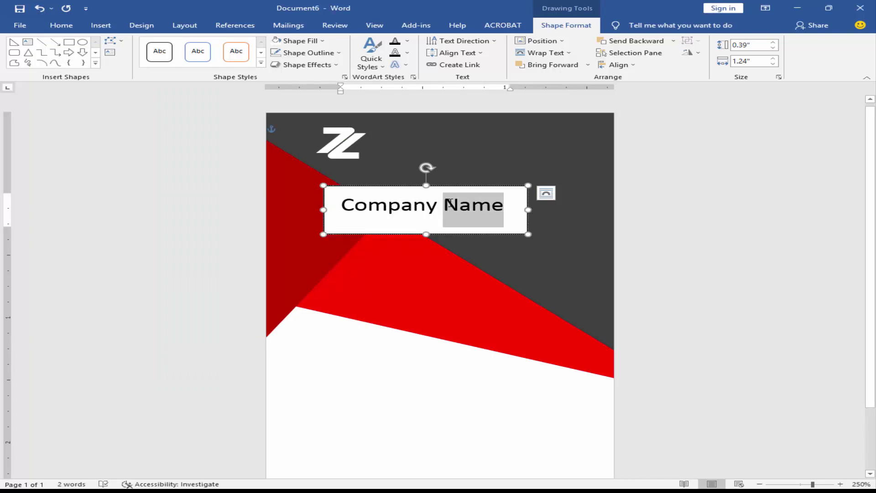
{"action": "key", "text": "ctrl+bracketright"}
{"action": "key", "text": "ctrl+bracketright"}
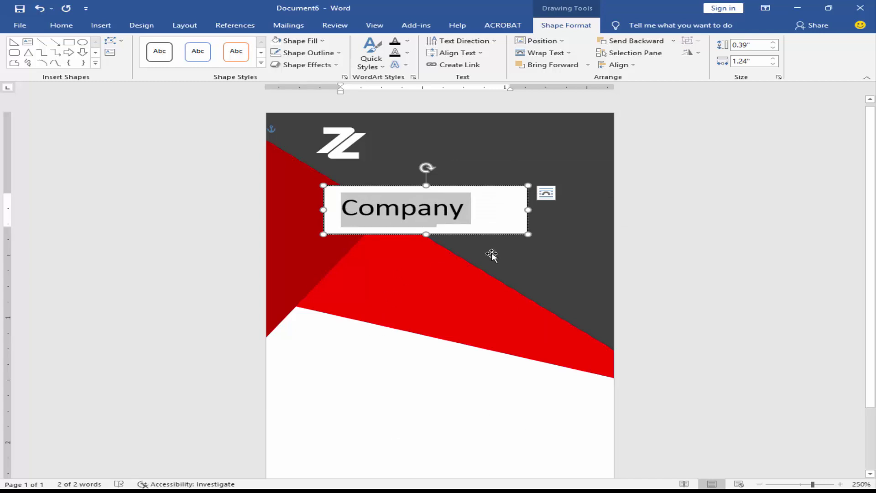
{"action": "left_click_drag", "start_coordinate": [488, 190], "coordinate": [492, 191]}
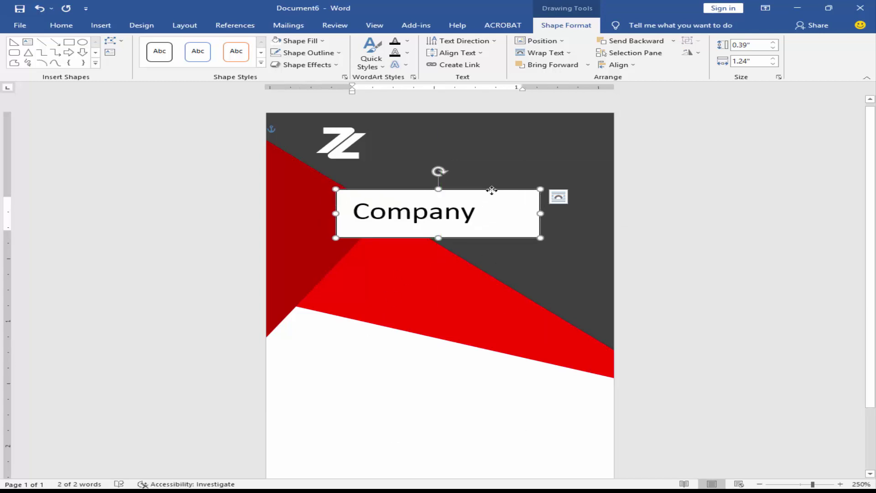
Step: Remove the fill and outline from the company name text box
{"action": "left_click", "coordinate": [326, 42]}
{"action": "left_click", "coordinate": [300, 154]}
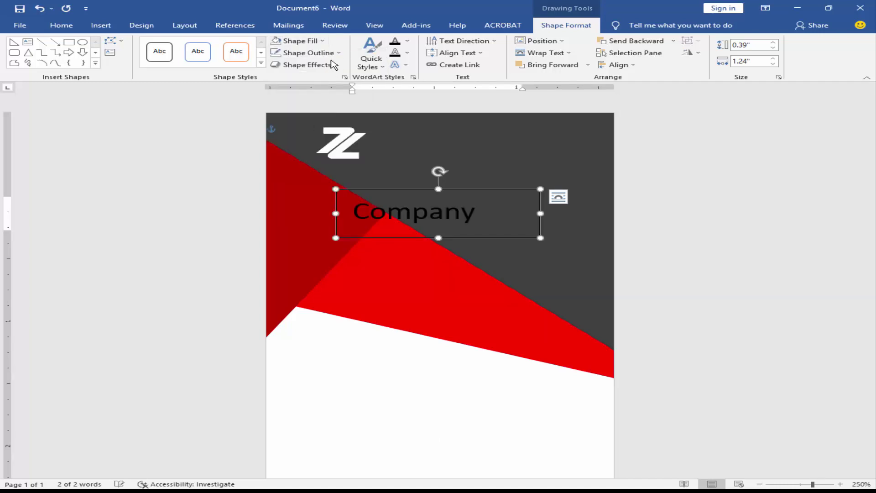
{"action": "left_click", "coordinate": [338, 53]}
{"action": "left_click", "coordinate": [302, 165]}
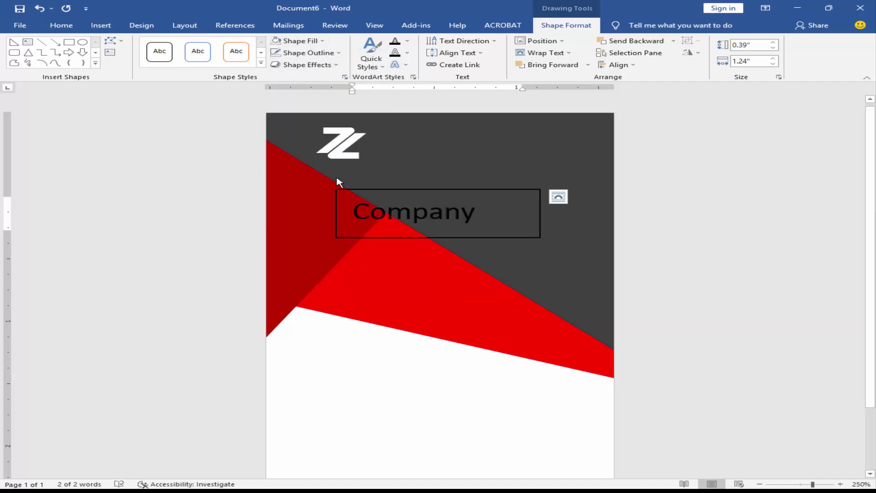
Step: Make all of the "Company Name" text white and bold
{"action": "left_click", "coordinate": [426, 222]}
{"action": "key", "text": "ctrl+a"}
{"action": "left_click", "coordinate": [61, 25]}
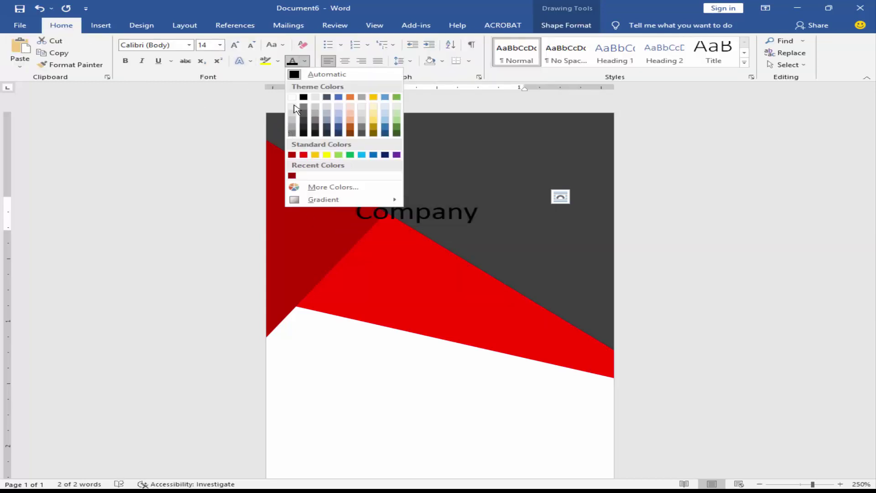
{"action": "left_click", "coordinate": [294, 98]}
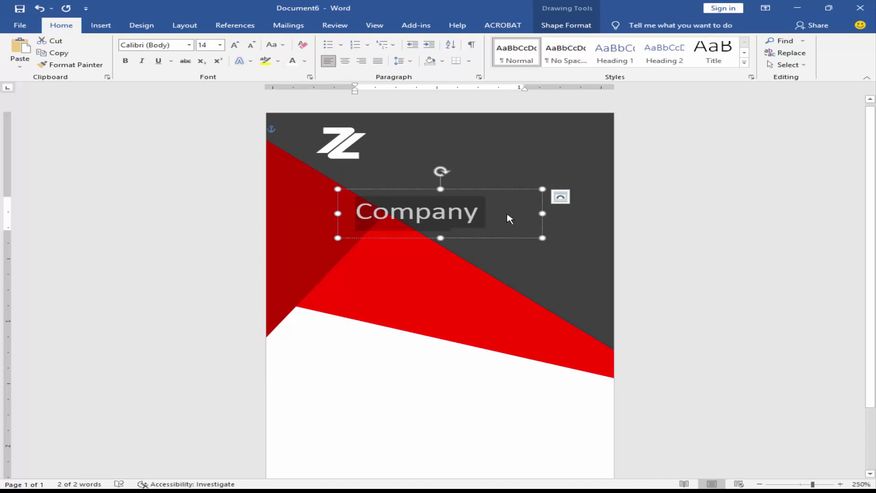
{"action": "key", "text": "ctrl+b"}
Step: Widen the text box so "Company Name" fits on one line, reduce its height slightly and place it beside the logo
{"action": "mouse_move", "coordinate": [578, 208]}
{"action": "left_mouse_down"}
{"action": "mouse_move", "coordinate": [596, 210]}
{"action": "mouse_move", "coordinate": [579, 207]}
{"action": "mouse_move", "coordinate": [586, 213]}
{"action": "left_mouse_up"}
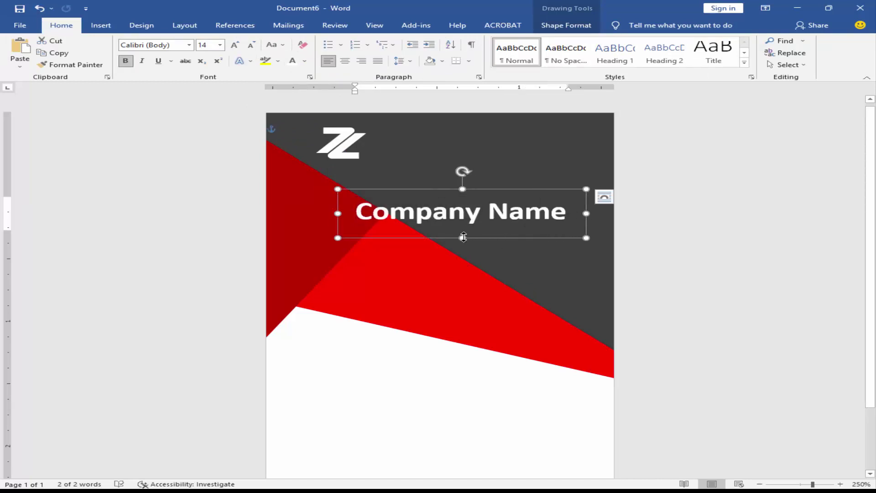
{"action": "left_click_drag", "start_coordinate": [463, 237], "coordinate": [464, 234]}
{"action": "left_click_drag", "start_coordinate": [479, 188], "coordinate": [494, 119]}
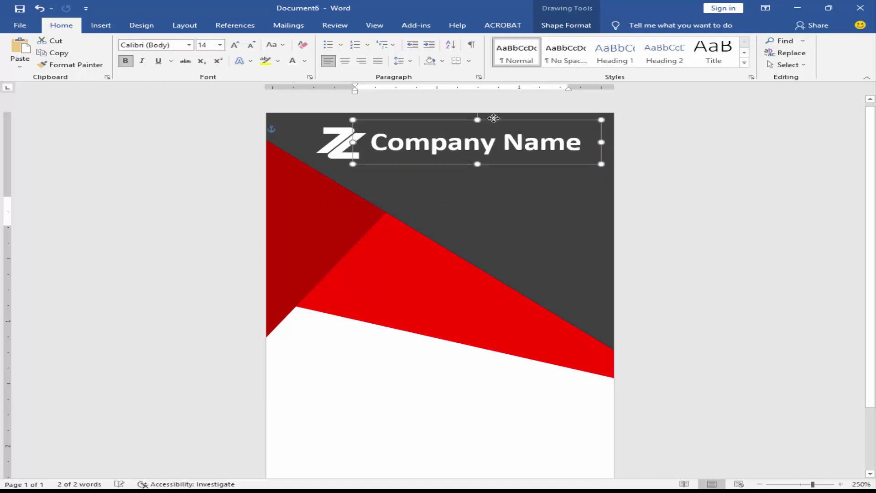
Step: Shift the logo slightly away from the company name and align the text box level with it
{"action": "left_click", "coordinate": [338, 149]}
{"action": "left_click_drag", "start_coordinate": [340, 148], "coordinate": [330, 149]}
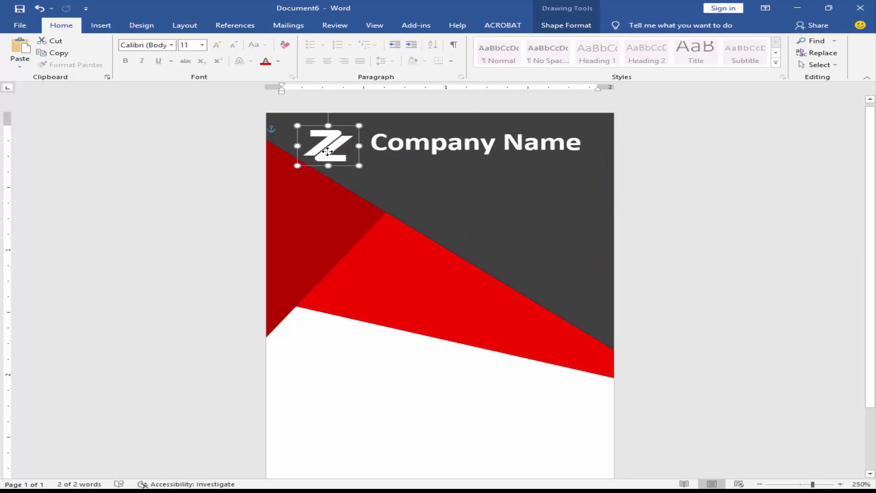
{"action": "left_click", "coordinate": [449, 147]}
{"action": "left_click_drag", "start_coordinate": [462, 122], "coordinate": [459, 125]}
Step: Draw a circle about 0.91 inch in diameter and center it below the company name, over the triangles
{"action": "left_click", "coordinate": [385, 377]}
{"action": "left_click", "coordinate": [101, 25]}
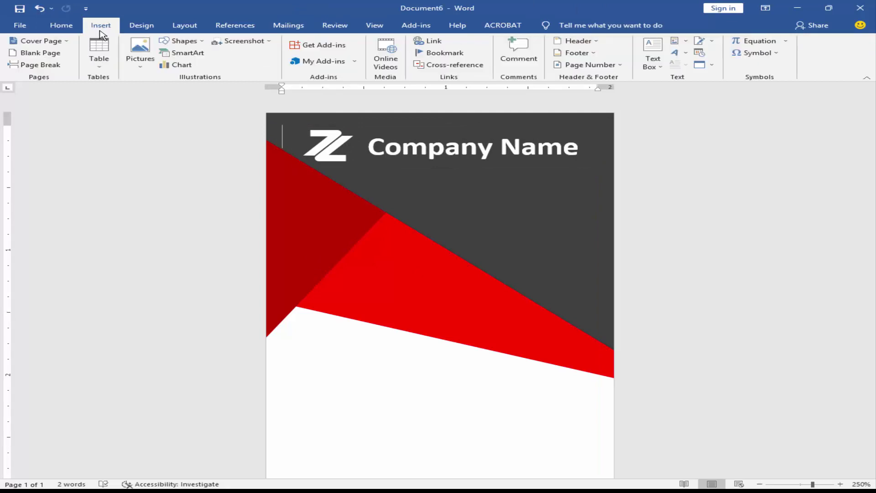
{"action": "left_click", "coordinate": [201, 42]}
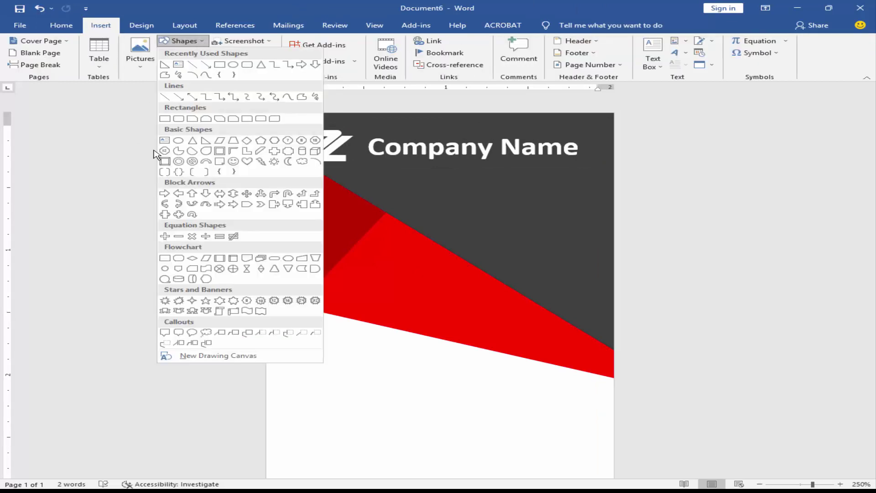
{"action": "left_click", "coordinate": [179, 141]}
{"action": "left_click_drag", "start_coordinate": [346, 208], "coordinate": [489, 310]}
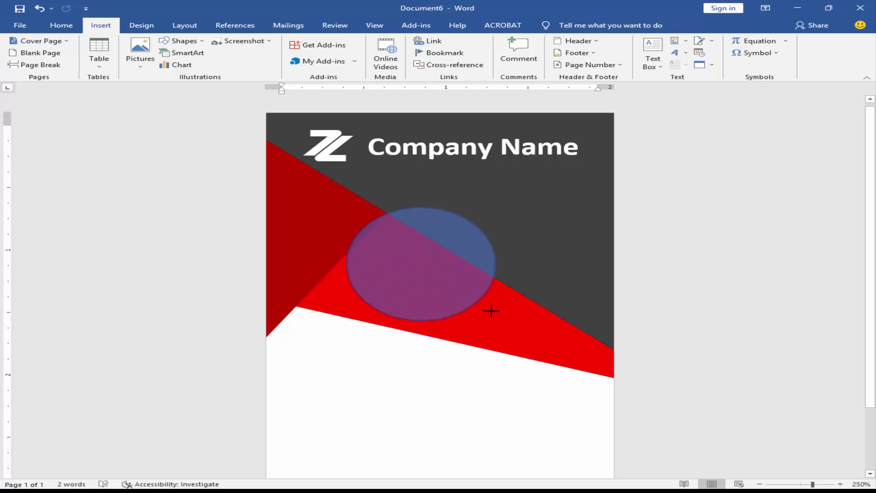
{"action": "mouse_move", "coordinate": [445, 245]}
{"action": "left_mouse_down"}
{"action": "mouse_move", "coordinate": [455, 228]}
{"action": "mouse_move", "coordinate": [420, 234]}
{"action": "mouse_move", "coordinate": [453, 237]}
{"action": "mouse_move", "coordinate": [454, 227]}
{"action": "left_mouse_up"}
Step: Fill the circle with the portrait picture file 5f406ab25e8942cbe0da6485afd26b71 from the computer
{"action": "scroll", "coordinate": [452, 292], "scroll_direction": "down", "scroll_amount": 2}
{"action": "scroll", "coordinate": [452, 291], "scroll_direction": "up", "scroll_amount": 2}
{"action": "scroll", "coordinate": [456, 296], "scroll_direction": "down", "scroll_amount": 2}
{"action": "scroll", "coordinate": [456, 296], "scroll_direction": "up", "scroll_amount": 3}
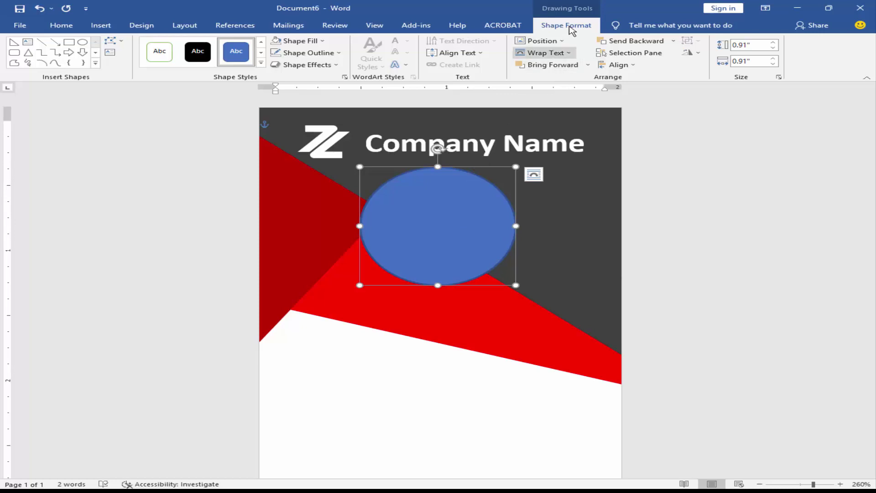
{"action": "left_click", "coordinate": [312, 41]}
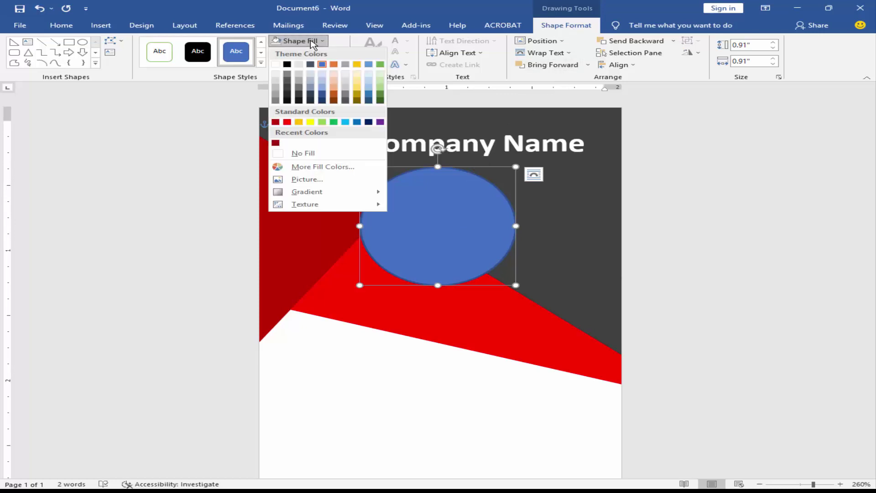
{"action": "left_click", "coordinate": [311, 180]}
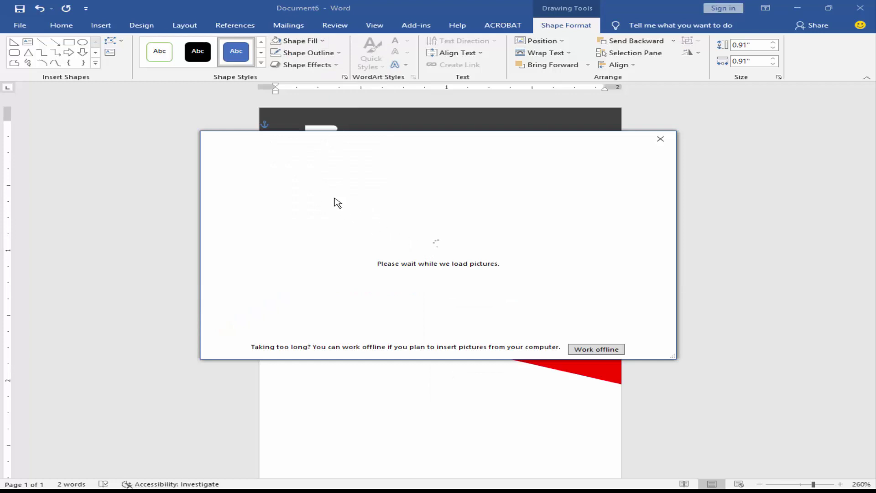
{"action": "left_click", "coordinate": [313, 196]}
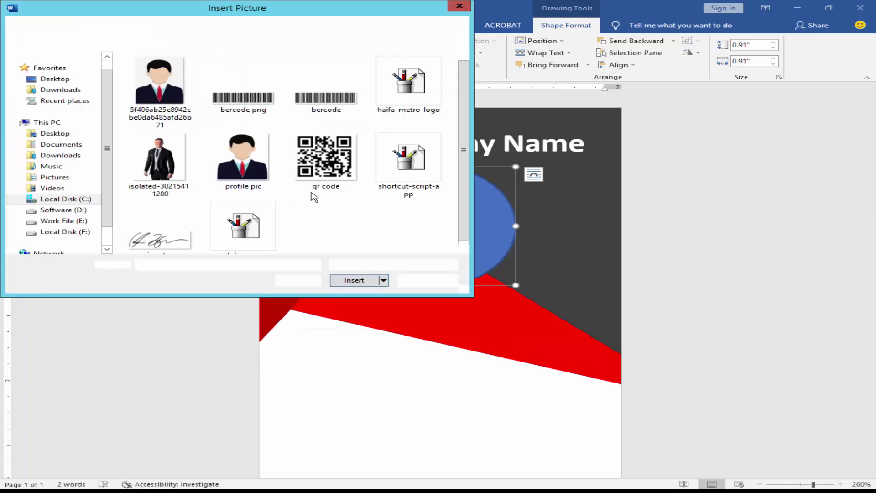
{"action": "double_click", "coordinate": [144, 82]}
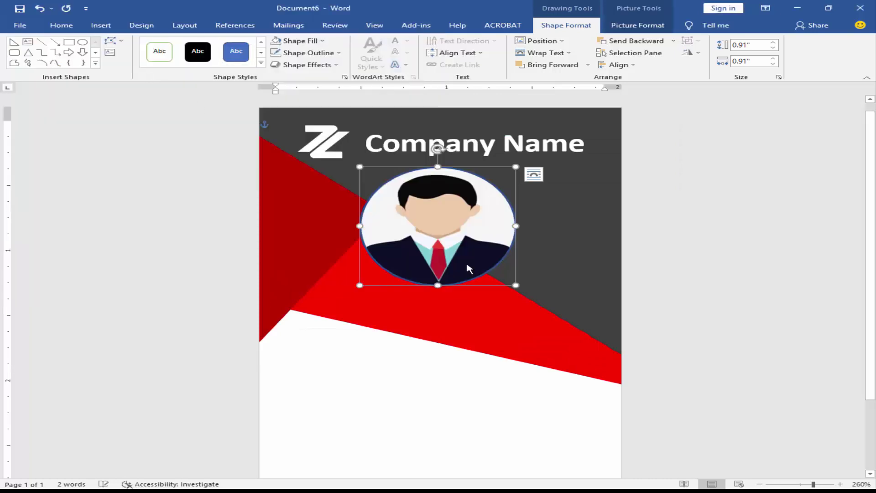
Step: Shrink the photo circle slightly and center it again below the company name
{"action": "left_click_drag", "start_coordinate": [515, 284], "coordinate": [498, 272]}
{"action": "left_click_drag", "start_coordinate": [458, 216], "coordinate": [463, 216]}
{"action": "left_click", "coordinate": [431, 455]}
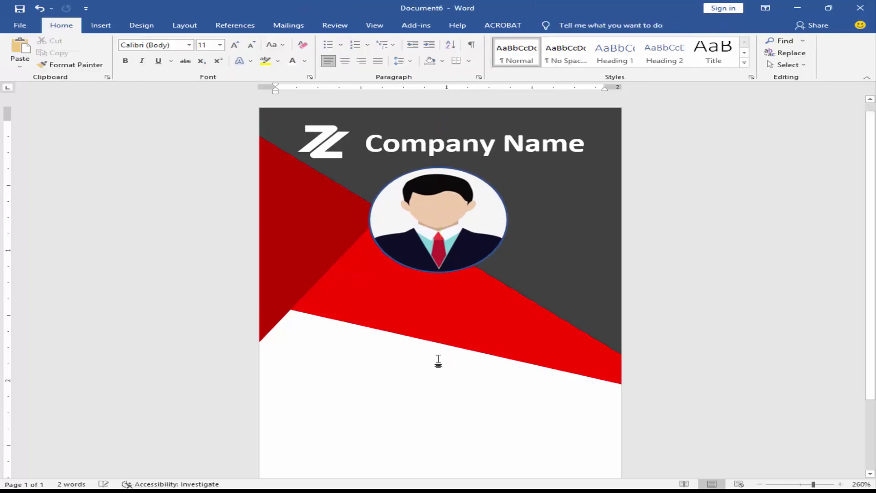
Step: Draw a text box about 1.12 inches wide and 0.29 inch high directly below the photo
{"action": "scroll", "coordinate": [434, 349], "scroll_direction": "up", "scroll_amount": 2}
{"action": "left_click", "coordinate": [100, 25]}
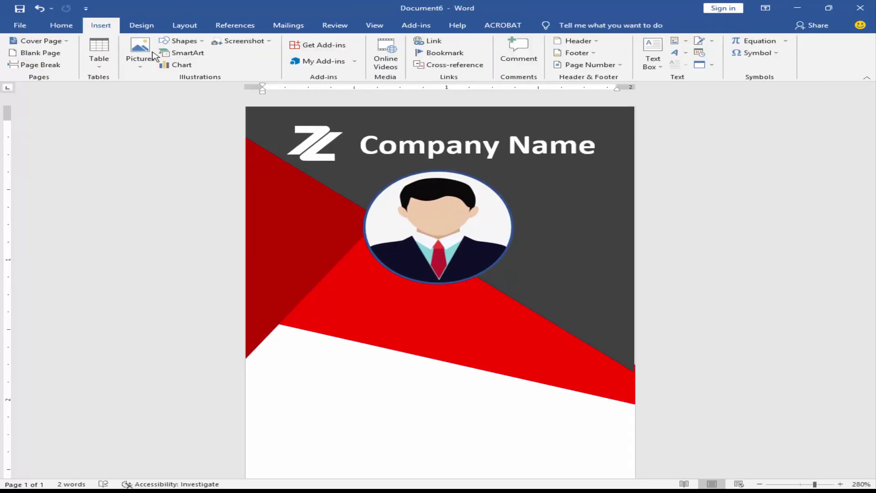
{"action": "left_click", "coordinate": [183, 41]}
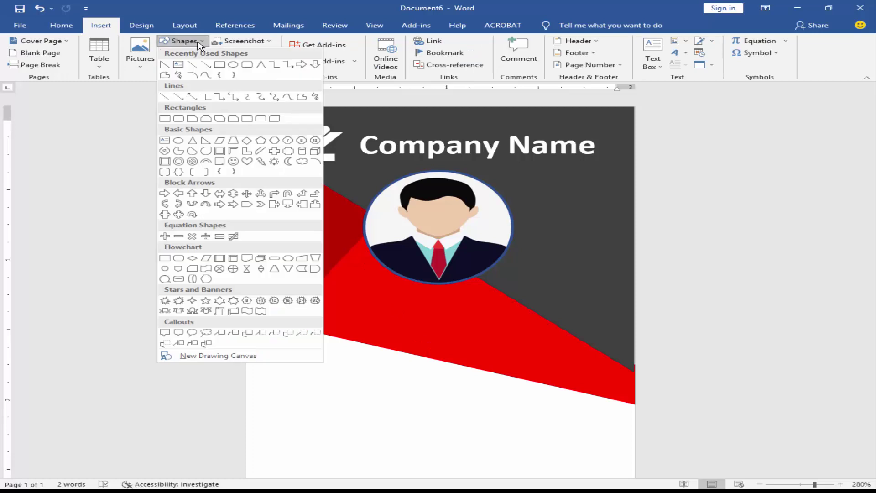
{"action": "left_click", "coordinate": [164, 140]}
{"action": "left_click_drag", "start_coordinate": [339, 289], "coordinate": [547, 330]}
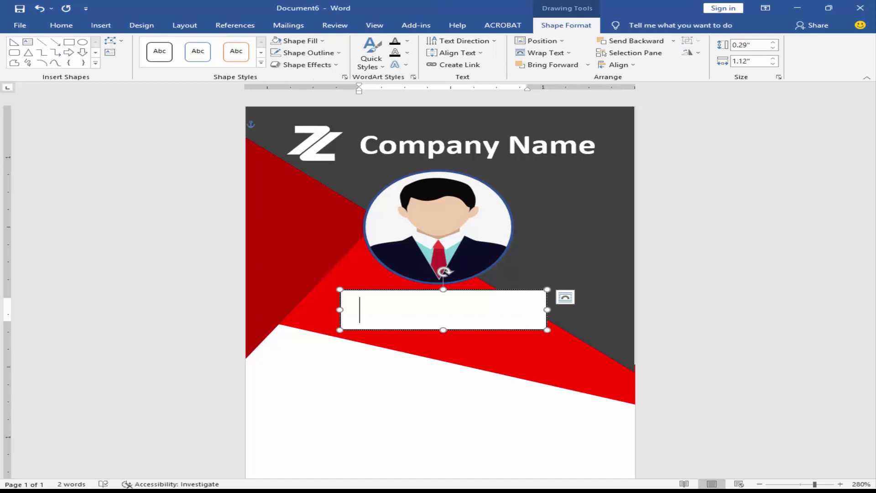
Step: Switch to Notepad, copy the full name and "Graphic Designer" lines, and paste them into the new text box in Word
{"action": "key", "text": "alt+Tab"}
{"action": "scroll", "coordinate": [241, 298], "scroll_direction": "up", "scroll_amount": 4}
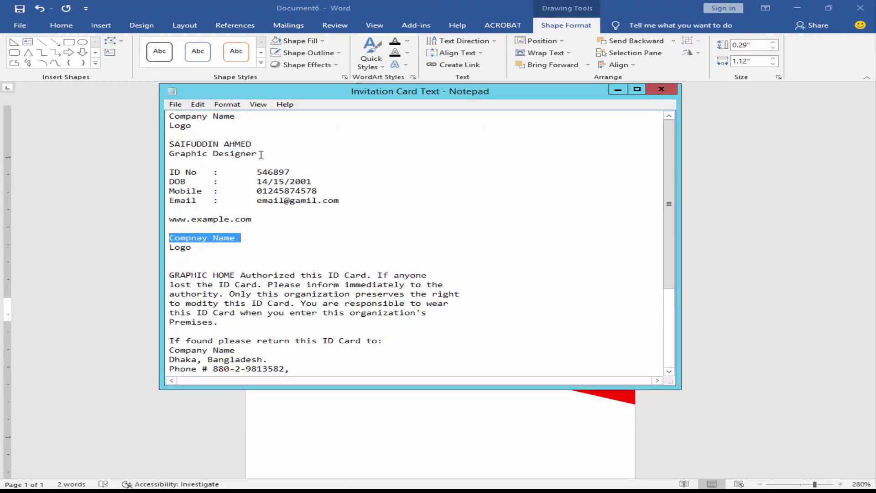
{"action": "left_click_drag", "start_coordinate": [261, 154], "coordinate": [163, 145]}
{"action": "key", "text": "ctrl+c"}
{"action": "left_click", "coordinate": [410, 407]}
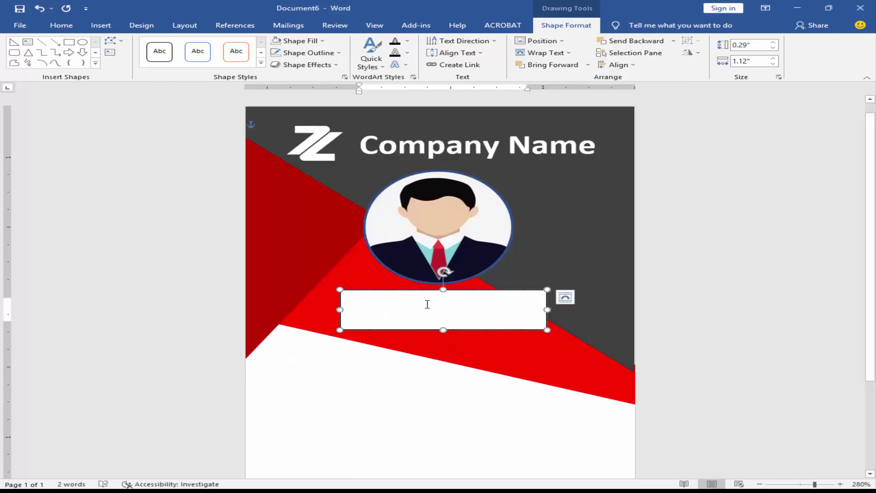
{"action": "key", "text": "ctrl+v"}
{"action": "left_click", "coordinate": [414, 310]}
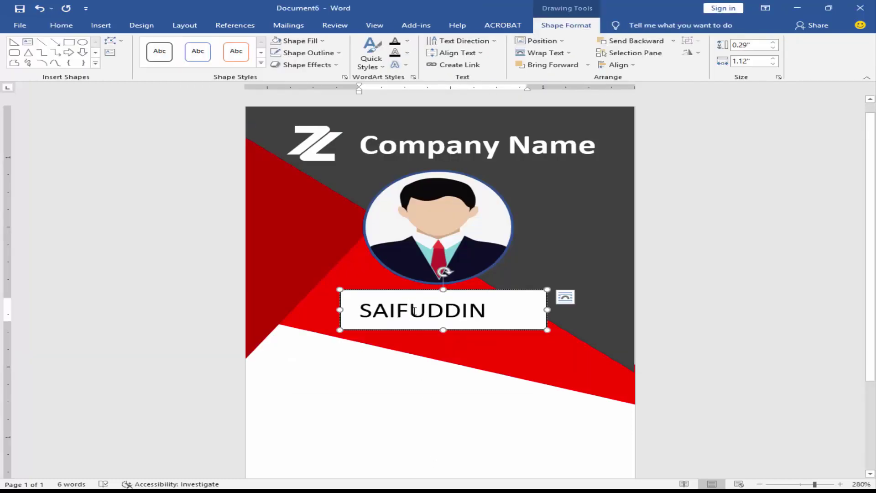
Step: Remove the spacing after the pasted paragraphs and set their line spacing to single
{"action": "double_click", "coordinate": [415, 311]}
{"action": "right_click", "coordinate": [416, 314]}
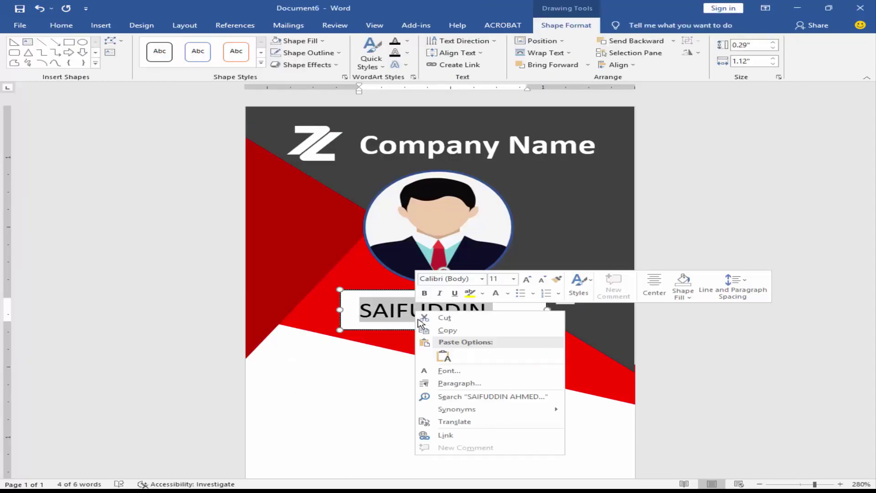
{"action": "left_click", "coordinate": [460, 384]}
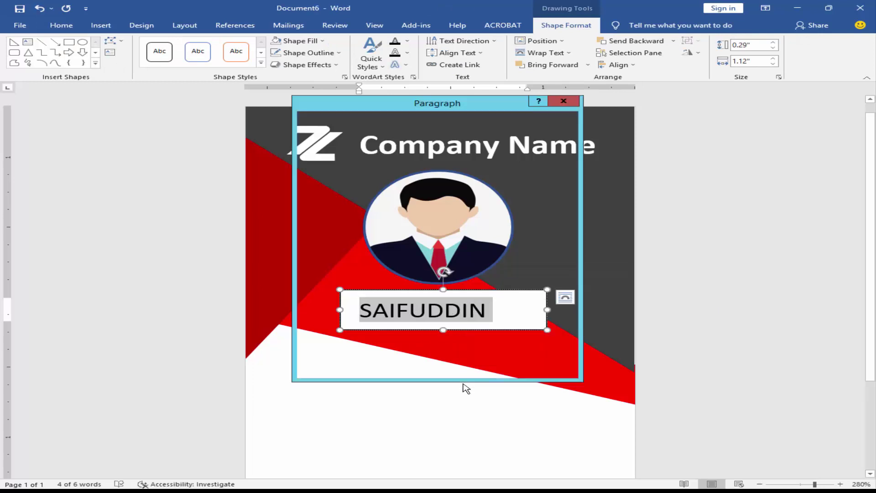
{"action": "left_click", "coordinate": [400, 268]}
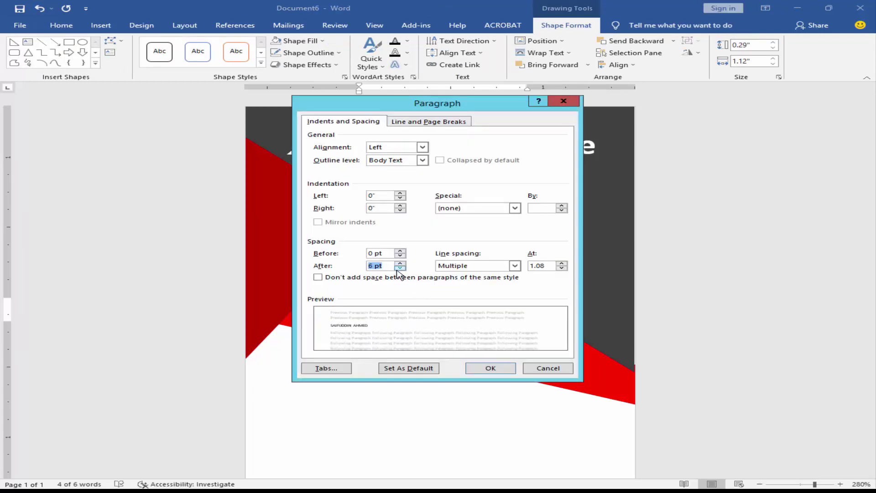
{"action": "left_click", "coordinate": [514, 266]}
{"action": "left_click", "coordinate": [454, 278]}
{"action": "left_click", "coordinate": [496, 368]}
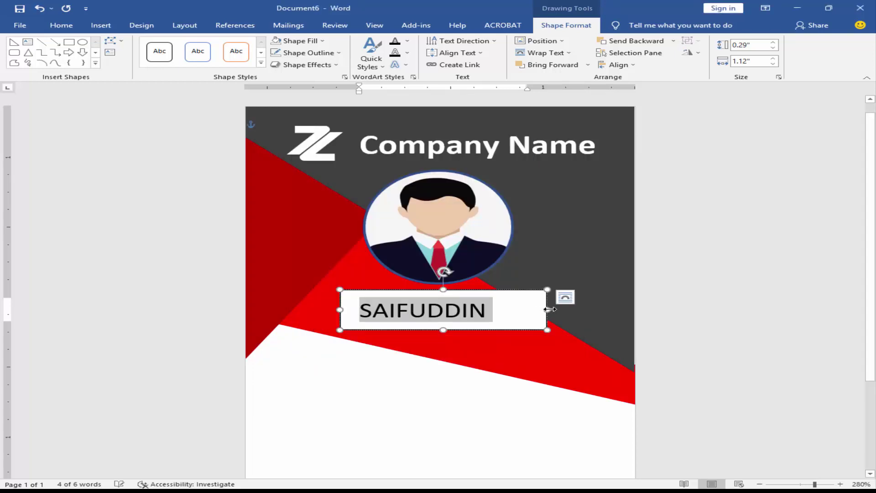
Step: Enlarge the text box to about 1.7 by 0.53 inches so both the name and job title show
{"action": "left_click_drag", "start_coordinate": [549, 309], "coordinate": [619, 309]}
{"action": "left_click_drag", "start_coordinate": [340, 309], "coordinate": [306, 309]}
{"action": "left_click_drag", "start_coordinate": [462, 329], "coordinate": [470, 364]}
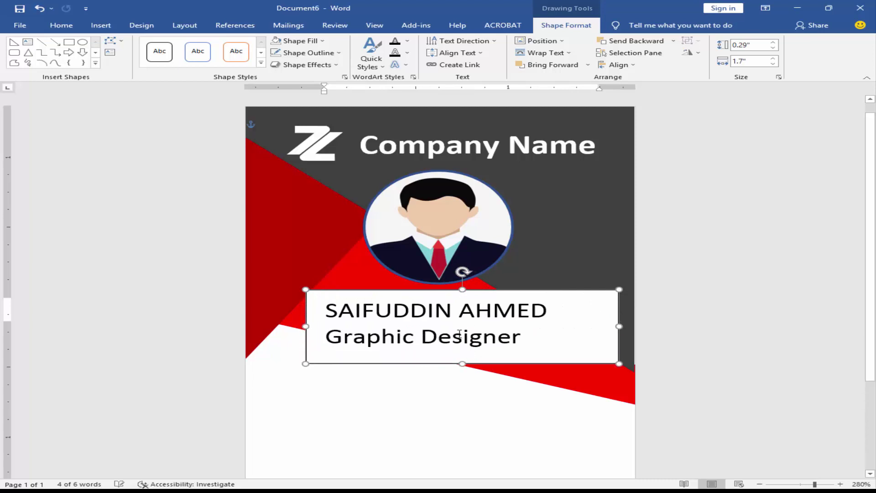
Step: Reduce the font size of both lines, making "Graphic Designer" one size smaller than the name
{"action": "left_click", "coordinate": [461, 333]}
{"action": "key", "text": "ctrl+a"}
{"action": "key", "text": "ctrl+shift+comma"}
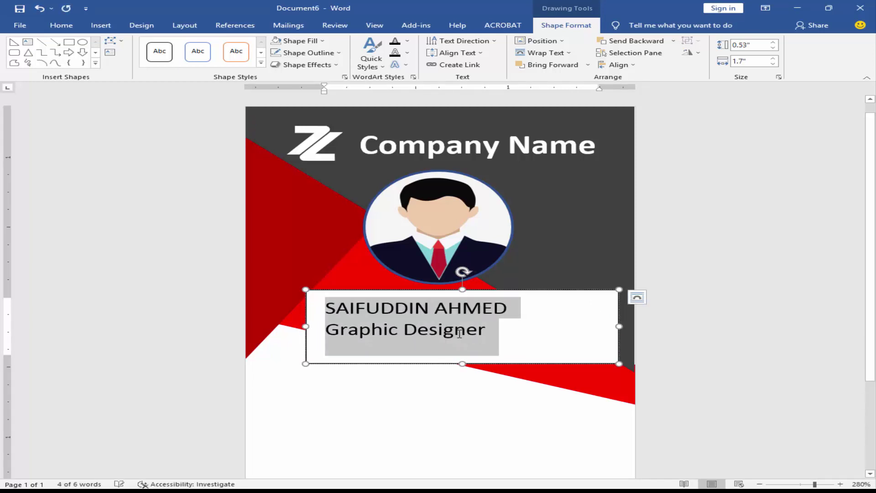
{"action": "left_click", "coordinate": [495, 332]}
{"action": "left_click_drag", "start_coordinate": [495, 332], "coordinate": [333, 332]}
{"action": "key", "text": "ctrl+shift+comma"}
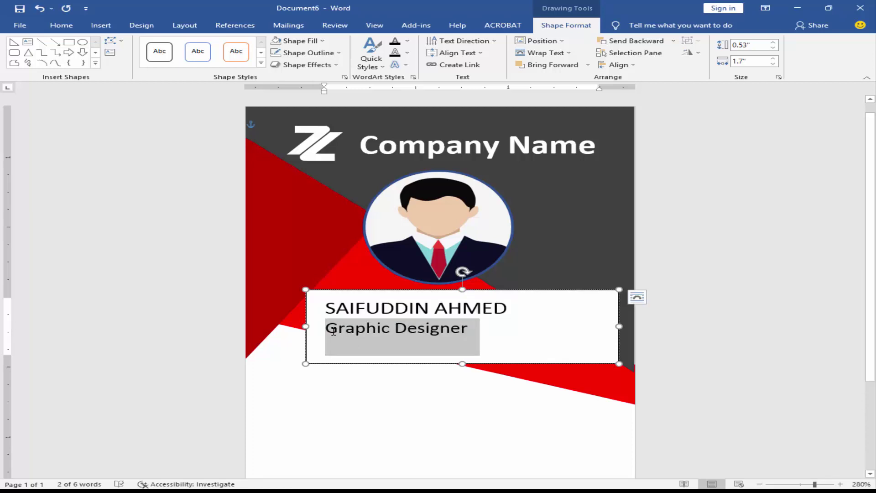
Step: Enlarge the full name to 10 pt and make it bold
{"action": "triple_click", "coordinate": [439, 315]}
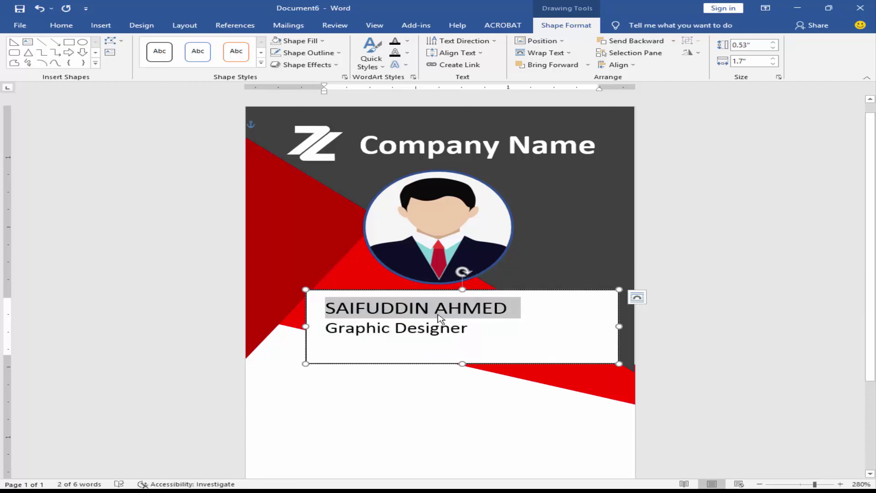
{"action": "key", "text": "ctrl+shift+period"}
{"action": "key", "text": "ctrl+b"}
Step: Shrink the name and title text box to about 1.36 by 0.42 inches to fit its two lines
{"action": "left_click", "coordinate": [475, 337]}
{"action": "left_click_drag", "start_coordinate": [475, 336], "coordinate": [324, 303]}
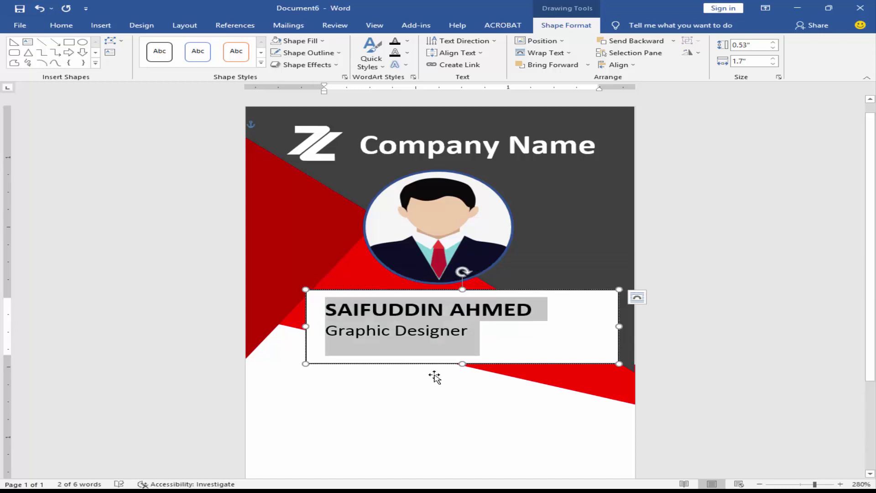
{"action": "left_click_drag", "start_coordinate": [463, 364], "coordinate": [463, 348]}
{"action": "left_click_drag", "start_coordinate": [618, 316], "coordinate": [555, 318]}
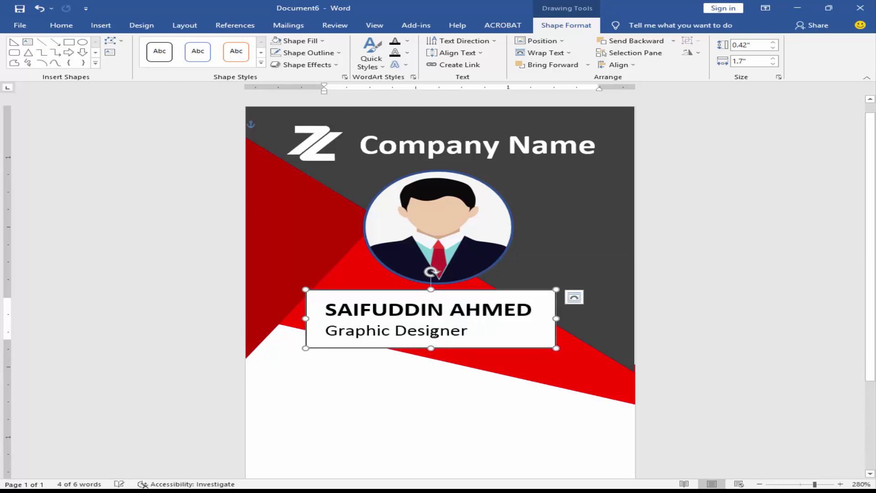
Step: Center both lines in the text box and move the box up to sit centered under the photo
{"action": "left_click", "coordinate": [435, 337]}
{"action": "key", "text": "ctrl+a"}
{"action": "key", "text": "ctrl+e"}
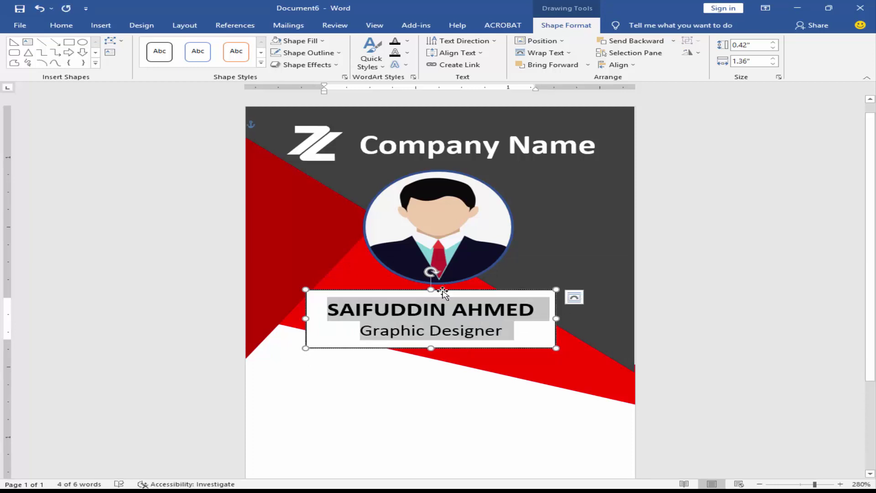
{"action": "mouse_move", "coordinate": [460, 289]}
{"action": "left_mouse_down"}
{"action": "mouse_move", "coordinate": [470, 287]}
{"action": "mouse_move", "coordinate": [446, 281]}
{"action": "left_mouse_up"}
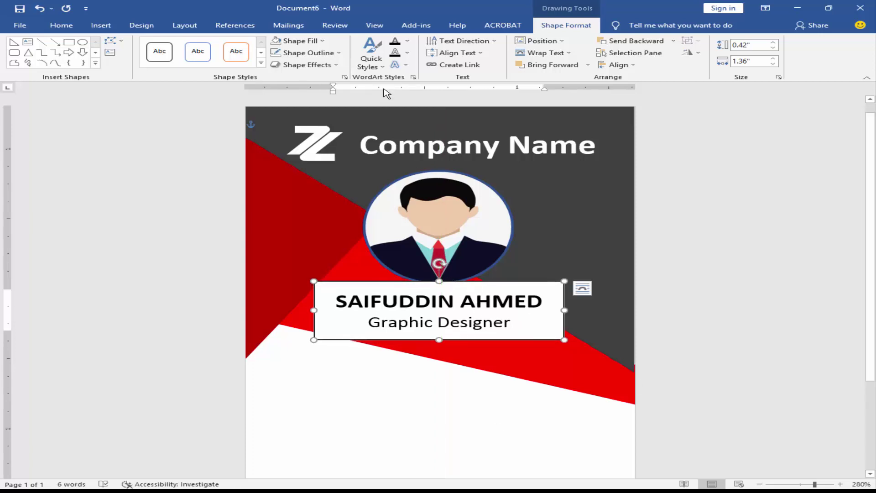
Step: Remove the fill and outline of the name and title text box
{"action": "left_click", "coordinate": [299, 41]}
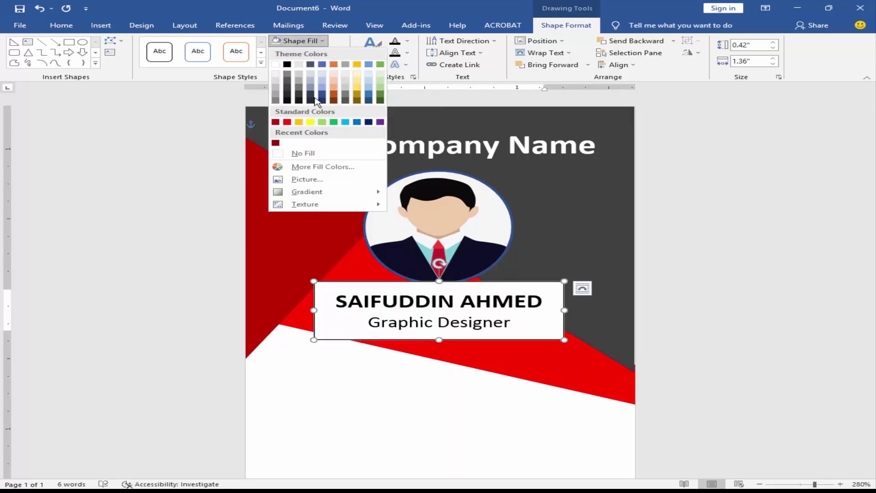
{"action": "left_click", "coordinate": [297, 156]}
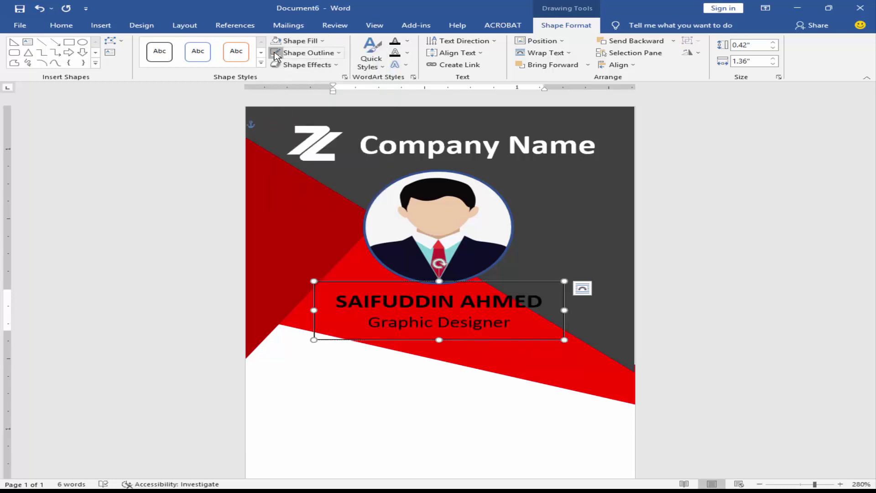
{"action": "key", "text": "Escape"}
Step: Make the full name and "Graphic Designer" text white
{"action": "left_click", "coordinate": [60, 27]}
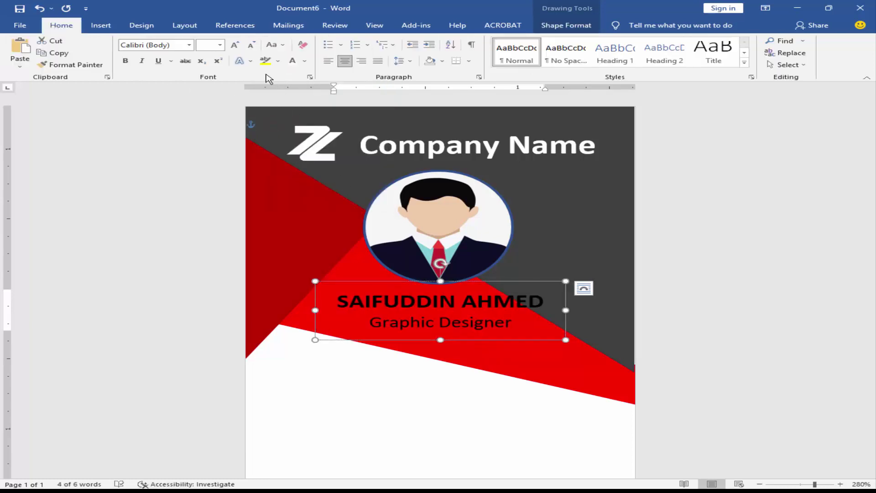
{"action": "left_click", "coordinate": [304, 60]}
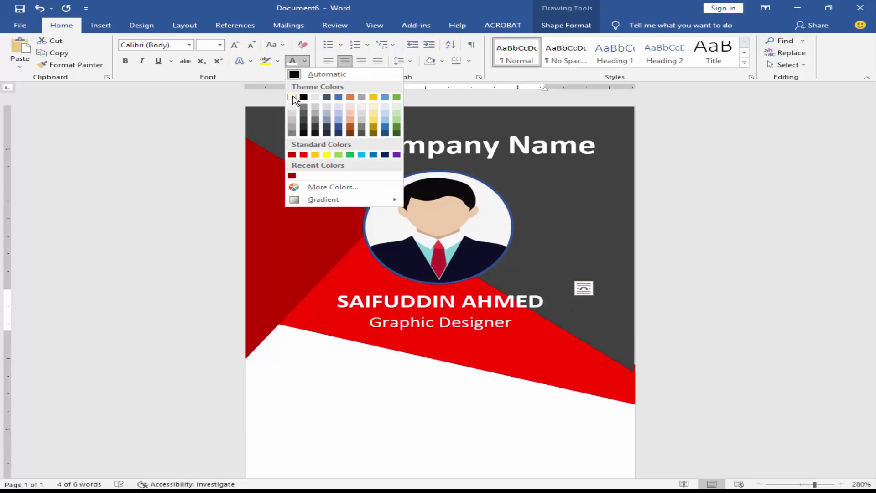
{"action": "left_click", "coordinate": [292, 97]}
{"action": "left_click", "coordinate": [440, 397]}
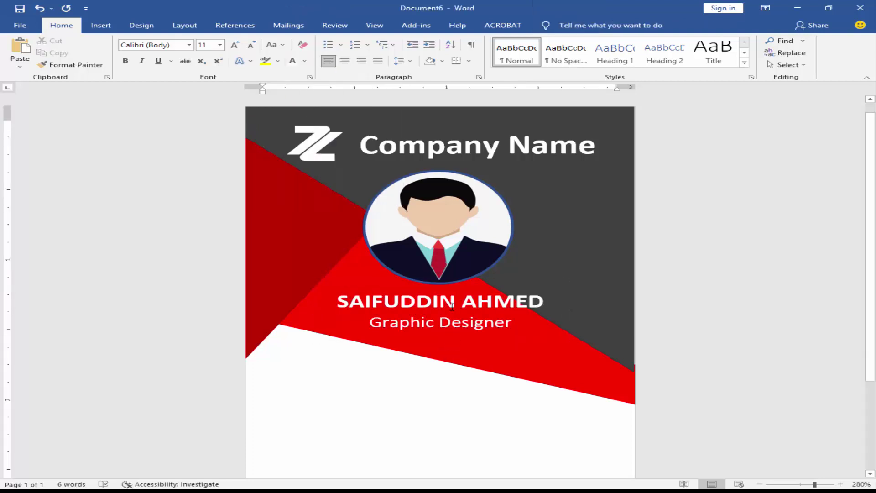
Step: Apply a shadow shape effect to the name and title text box
{"action": "left_click", "coordinate": [452, 304]}
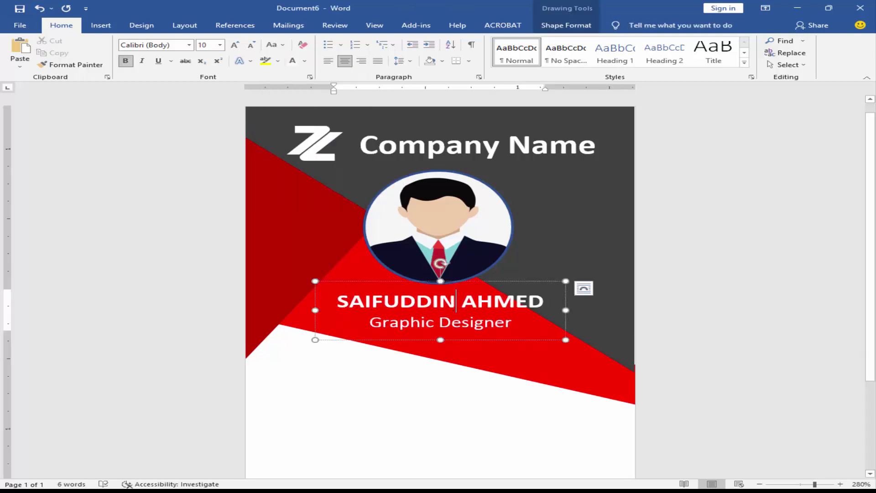
{"action": "left_click", "coordinate": [576, 28]}
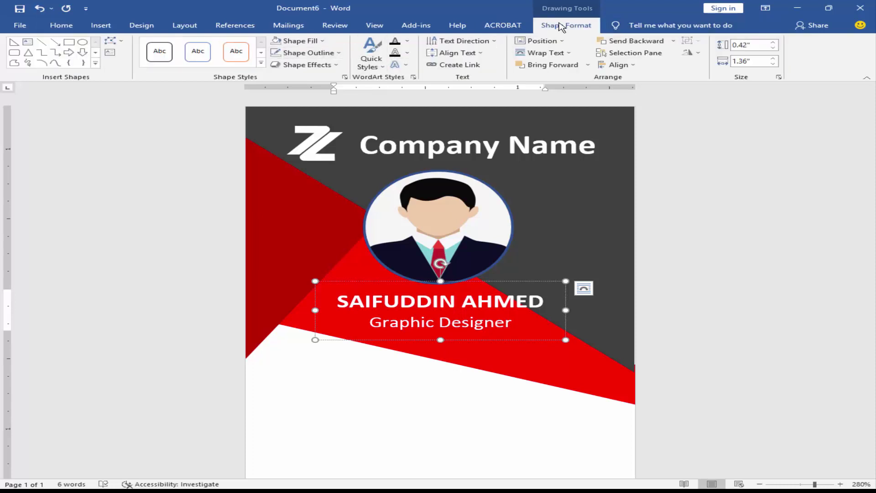
{"action": "left_click", "coordinate": [337, 67]}
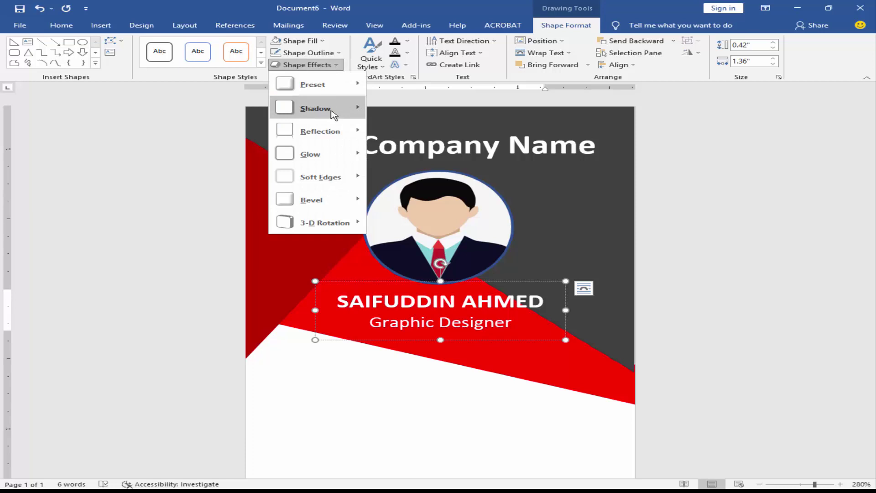
{"action": "mouse_move", "coordinate": [335, 114]}
{"action": "left_click", "coordinate": [392, 167]}
Step: Duplicate the name and title text box into the white area below the red shape
{"action": "left_click", "coordinate": [440, 340]}
{"action": "scroll", "coordinate": [431, 348], "scroll_direction": "down", "scroll_amount": 3}
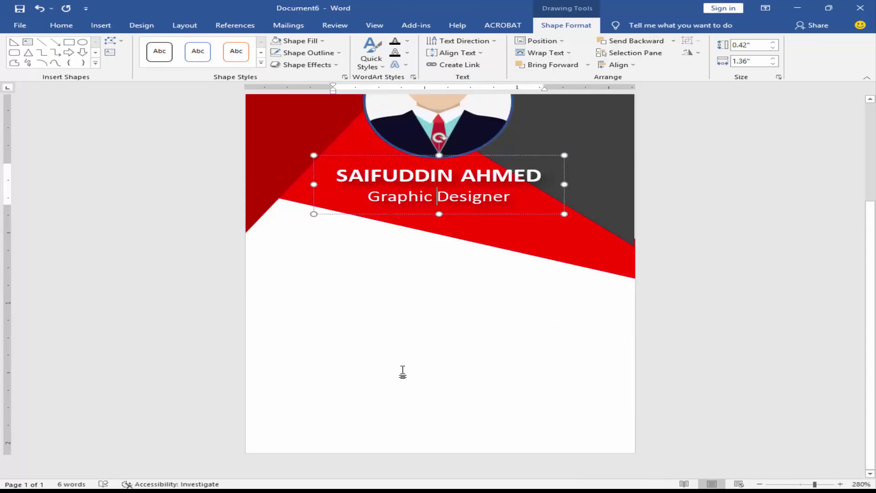
{"action": "left_click_drag", "start_coordinate": [488, 156], "coordinate": [446, 315]}
Step: Set the duplicated text box's font color to Automatic and left-align both of its lines
{"action": "key", "text": "ctrl+a"}
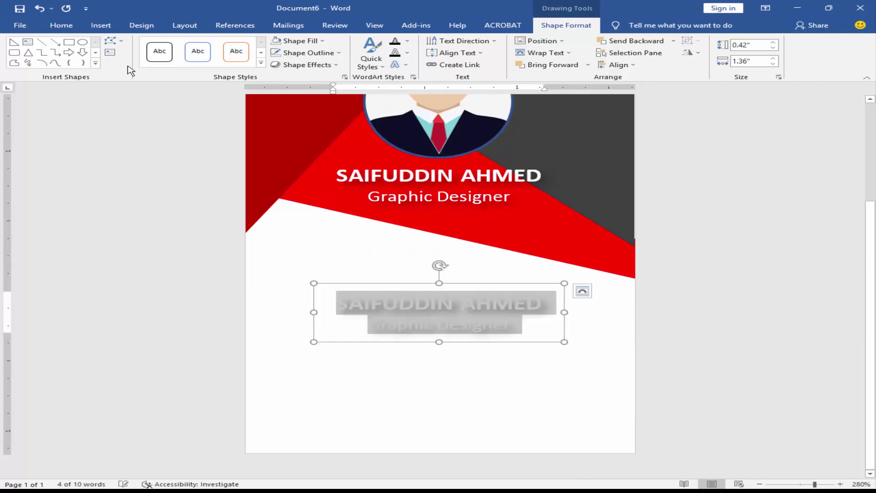
{"action": "left_click", "coordinate": [61, 26]}
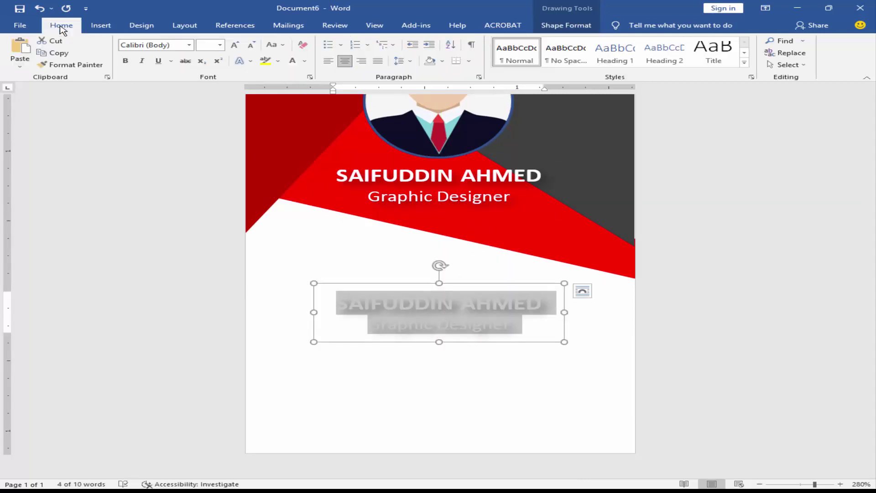
{"action": "left_click", "coordinate": [304, 61]}
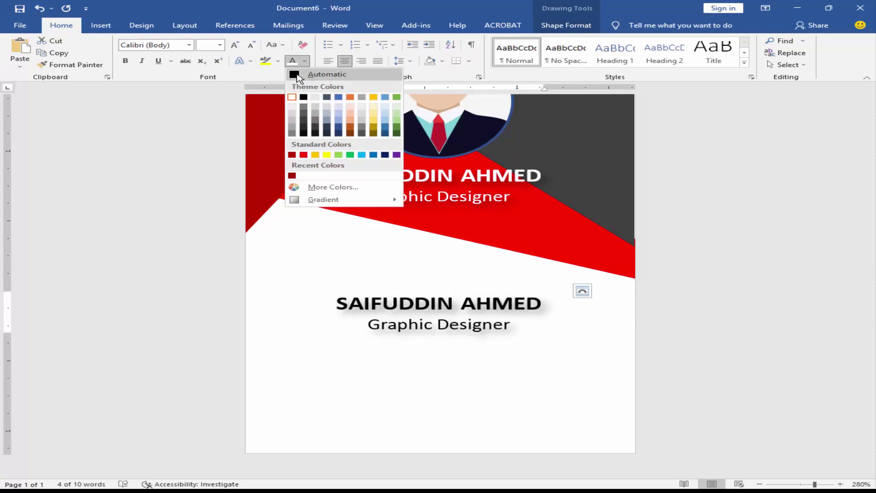
{"action": "left_click", "coordinate": [298, 75]}
{"action": "left_click", "coordinate": [472, 326]}
{"action": "key", "text": "ctrl+a"}
{"action": "left_click", "coordinate": [328, 61]}
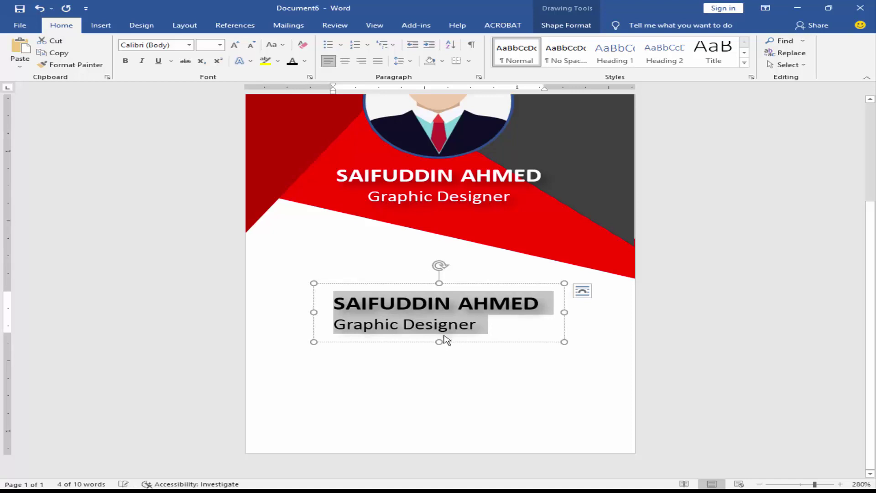
Step: Copy the ID No, DOB, Mobile and Email lines from the Notepad file and paste them over the duplicated text in Word
{"action": "key", "text": "alt+Tab"}
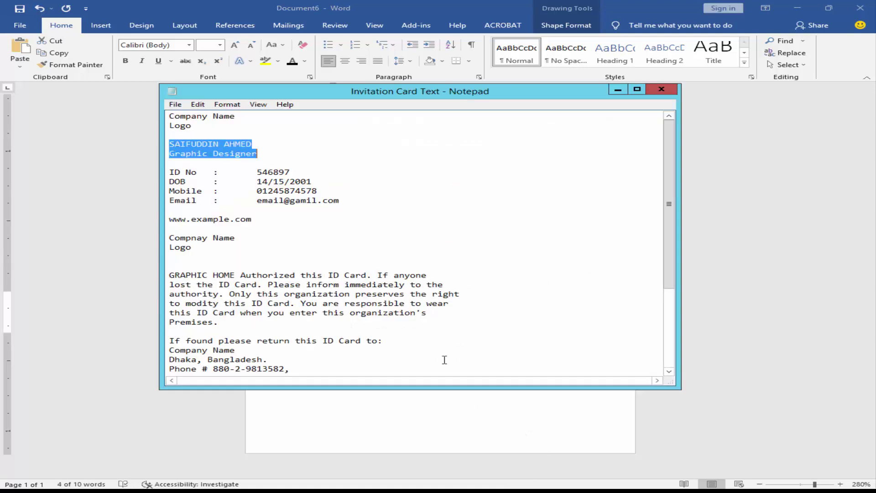
{"action": "left_click_drag", "start_coordinate": [352, 203], "coordinate": [166, 172]}
{"action": "key", "text": "alt+Tab"}
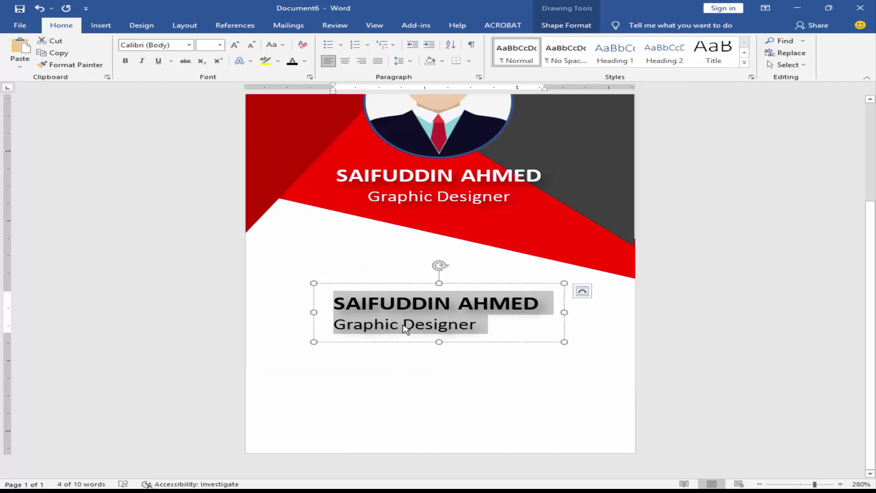
{"action": "key", "text": "ctrl+v"}
Step: Set the pasted details to 7 pt and enlarge their text box to about 1.84" wide, tall enough for all lines
{"action": "key", "text": "ctrl+a"}
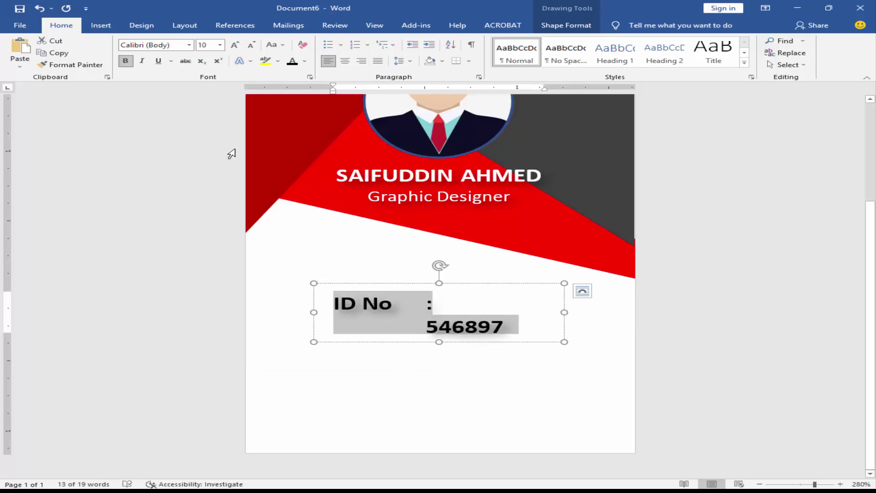
{"action": "left_click", "coordinate": [209, 45]}
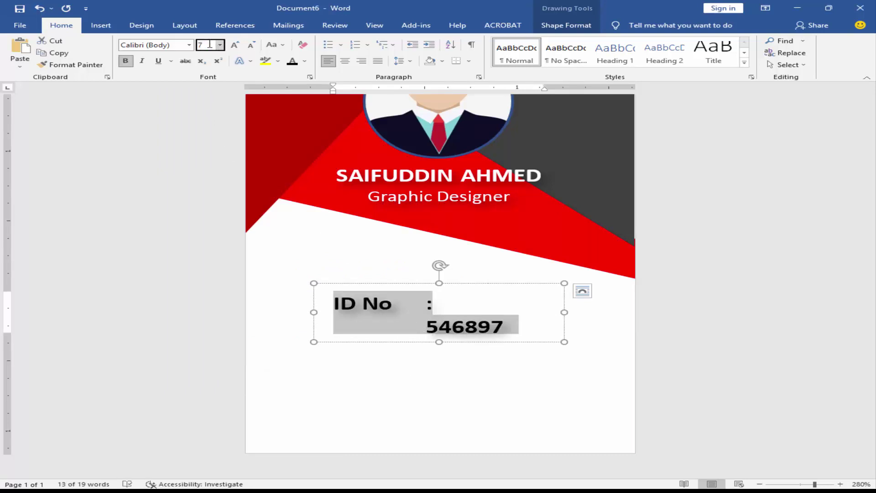
{"action": "type", "text": "7"}
{"action": "key", "text": "Return"}
{"action": "left_click_drag", "start_coordinate": [442, 341], "coordinate": [456, 422]}
{"action": "left_click_drag", "start_coordinate": [564, 353], "coordinate": [608, 350]}
{"action": "left_click_drag", "start_coordinate": [309, 354], "coordinate": [268, 346]}
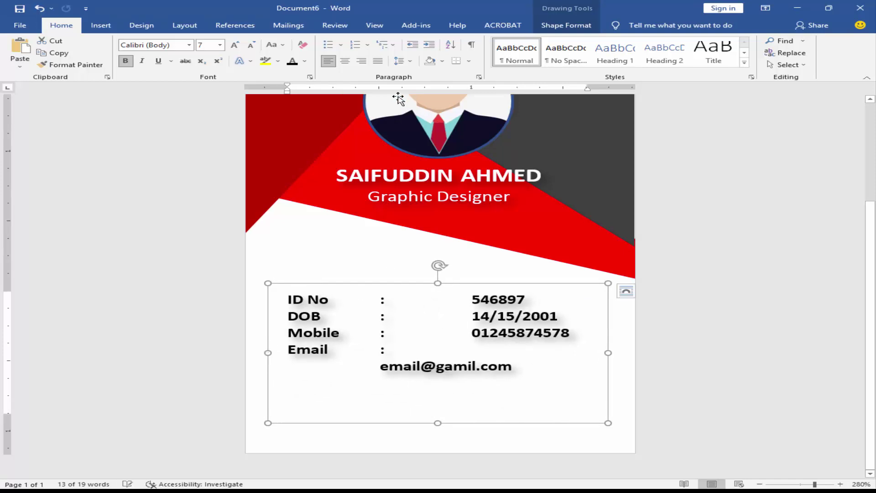
Step: Add tab stops at about 0.44" and 0.63" to align the colons and values, and shorten the text box to about 0.65"
{"action": "left_click", "coordinate": [367, 89]}
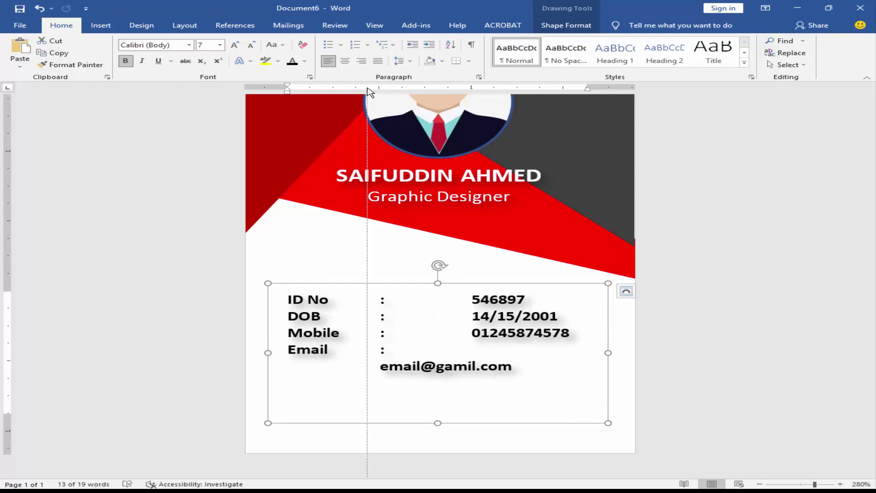
{"action": "left_click", "coordinate": [404, 90]}
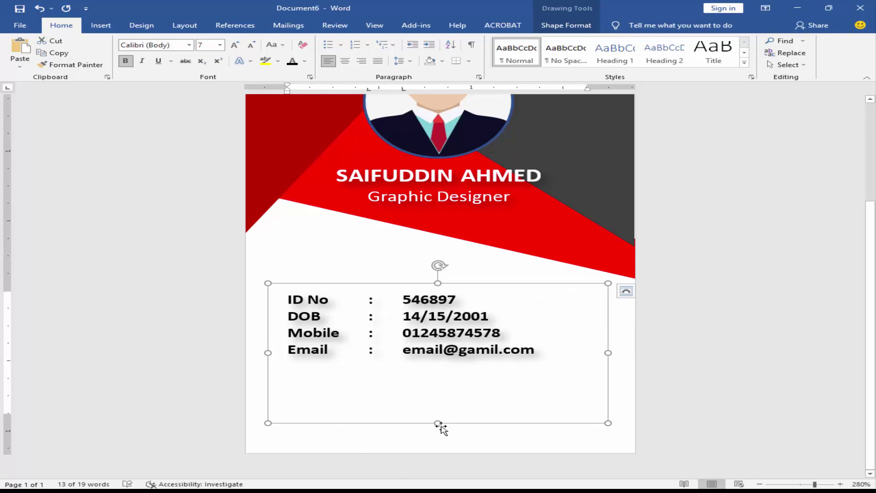
{"action": "left_click_drag", "start_coordinate": [447, 404], "coordinate": [450, 378]}
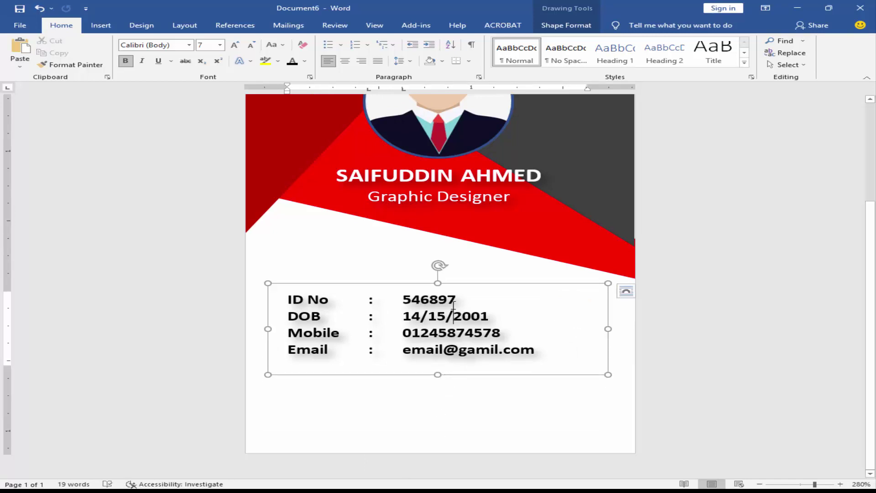
Step: Remove the shadow effect from the ID details text box
{"action": "left_click", "coordinate": [566, 26]}
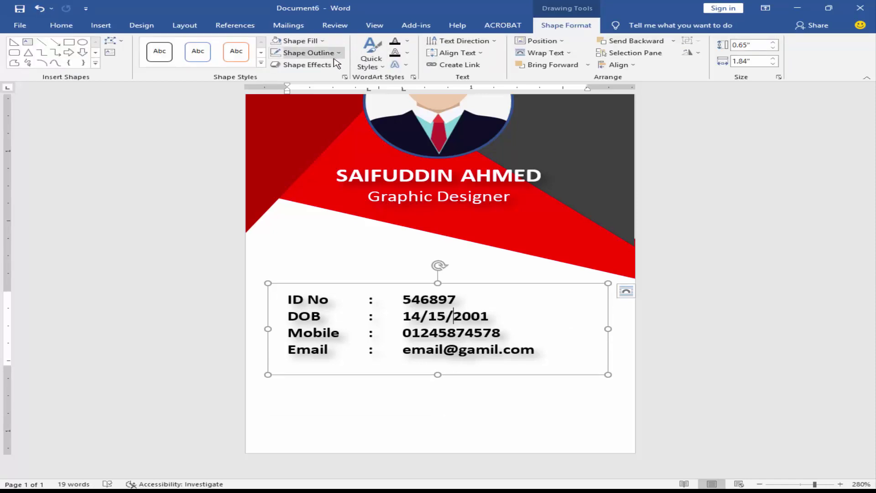
{"action": "left_click", "coordinate": [305, 65]}
{"action": "mouse_move", "coordinate": [333, 109]}
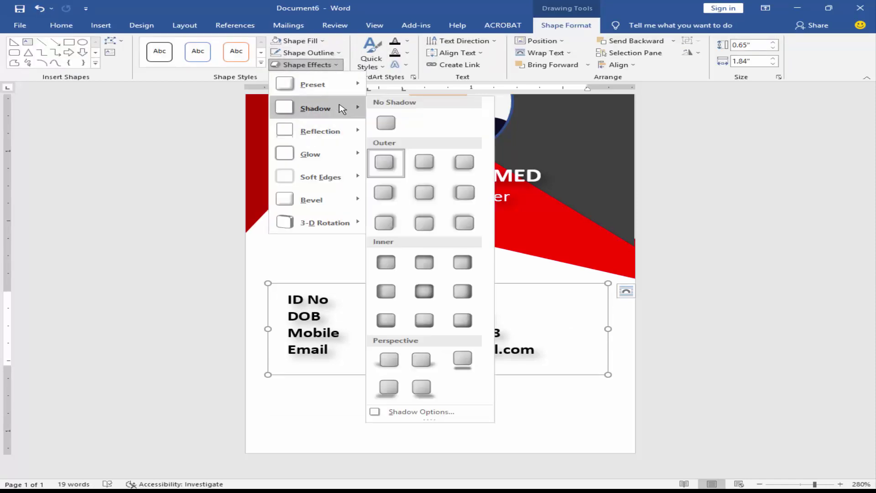
{"action": "left_click", "coordinate": [405, 128]}
{"action": "left_click", "coordinate": [417, 387]}
{"action": "scroll", "coordinate": [440, 393], "scroll_direction": "down", "scroll_amount": 3}
{"action": "left_click", "coordinate": [448, 327]}
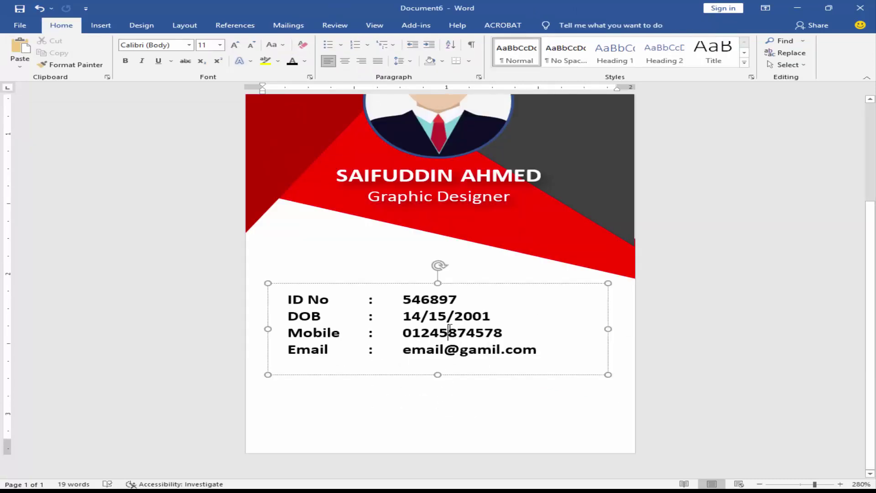
{"action": "left_click", "coordinate": [447, 197]}
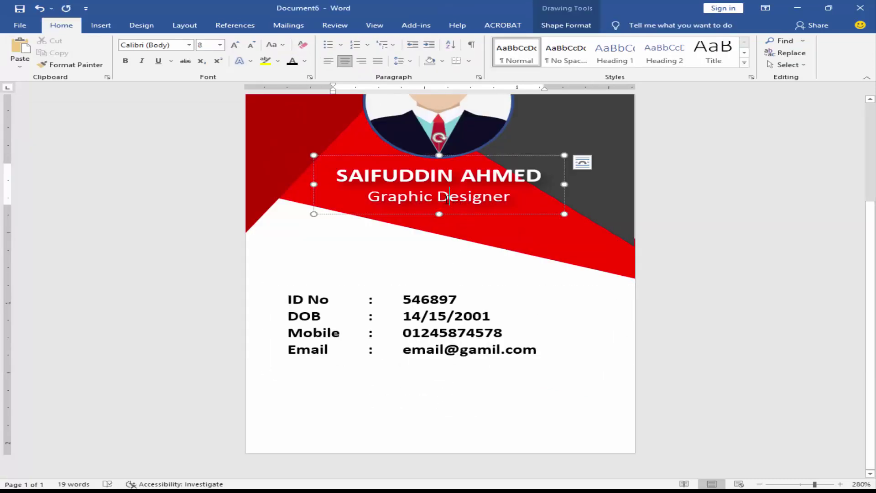
Step: Narrow the ID details text box to just fit the email line and make it slightly taller
{"action": "left_click", "coordinate": [432, 313]}
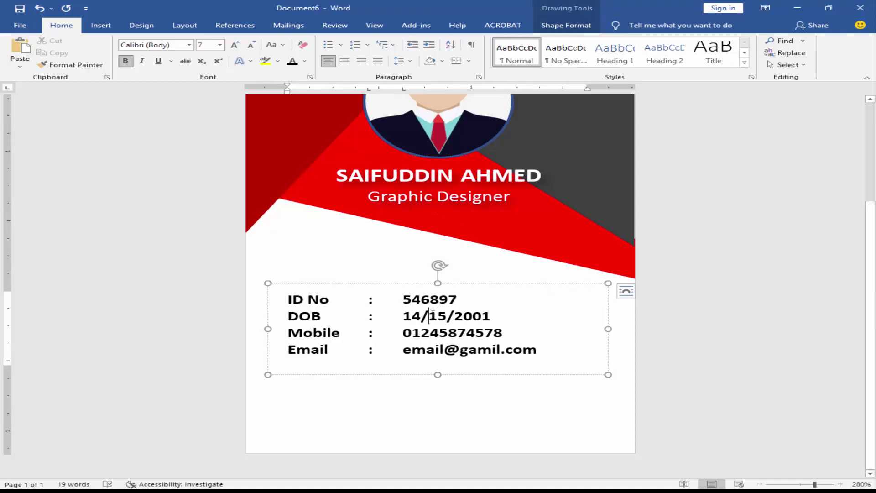
{"action": "left_click_drag", "start_coordinate": [605, 326], "coordinate": [559, 327]}
{"action": "left_click_drag", "start_coordinate": [413, 374], "coordinate": [413, 398]}
Step: Set the line spacing of all the ID details lines to Multiple at 1.3
{"action": "left_click", "coordinate": [425, 349]}
{"action": "key", "text": "ctrl+a"}
{"action": "right_click", "coordinate": [431, 332]}
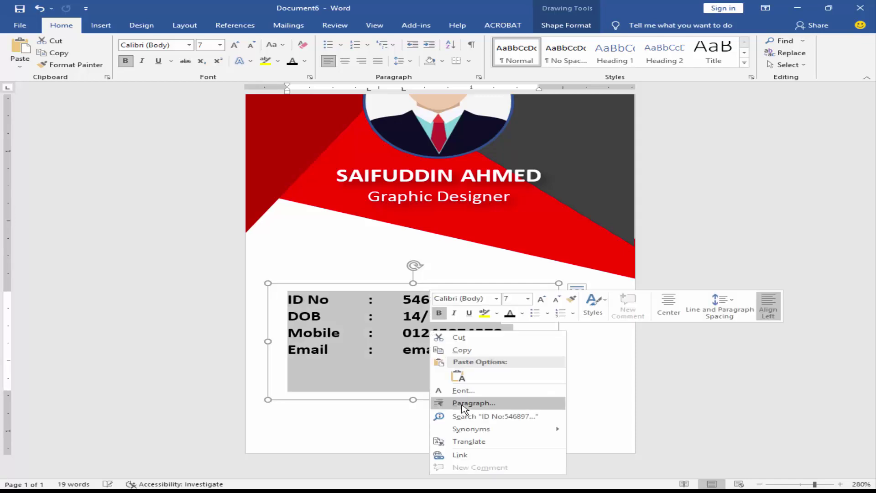
{"action": "left_click", "coordinate": [436, 403]}
{"action": "left_click", "coordinate": [514, 266]}
{"action": "left_click", "coordinate": [492, 283]}
{"action": "left_click", "coordinate": [544, 266]}
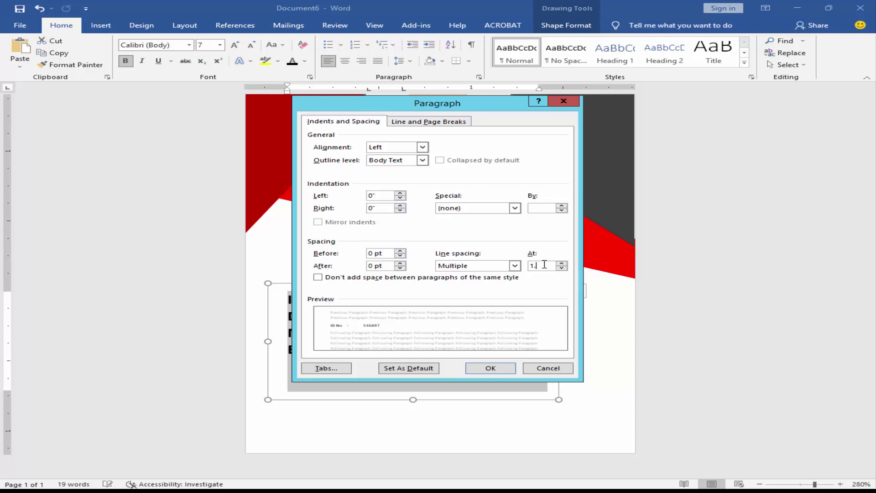
{"action": "type", "text": "1.3"}
{"action": "key", "text": "Return"}
Step: Shorten the ID details text box and move it up to sit roughly centered just below the red shape
{"action": "left_click", "coordinate": [413, 389]}
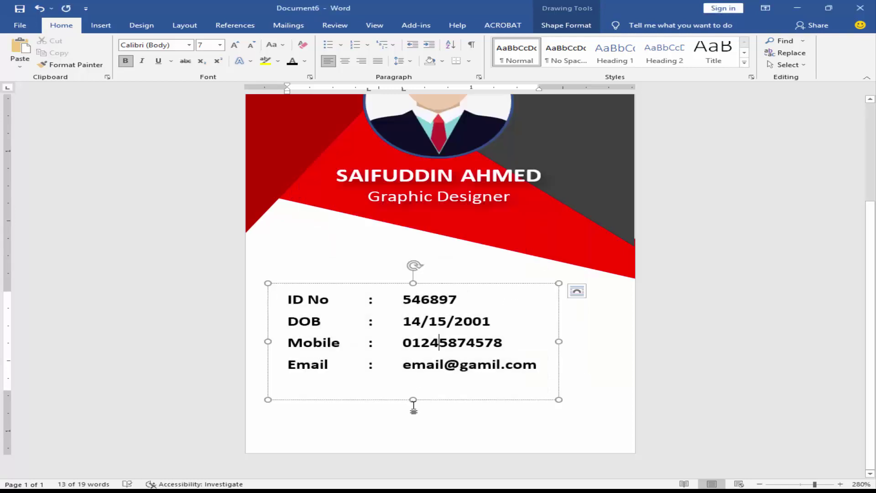
{"action": "left_click_drag", "start_coordinate": [416, 399], "coordinate": [419, 382]}
{"action": "left_click_drag", "start_coordinate": [433, 284], "coordinate": [449, 254]}
{"action": "key", "text": "ctrl+z"}
{"action": "scroll", "coordinate": [416, 385], "scroll_direction": "up", "scroll_amount": 3}
{"action": "scroll", "coordinate": [415, 386], "scroll_direction": "down", "scroll_amount": 3}
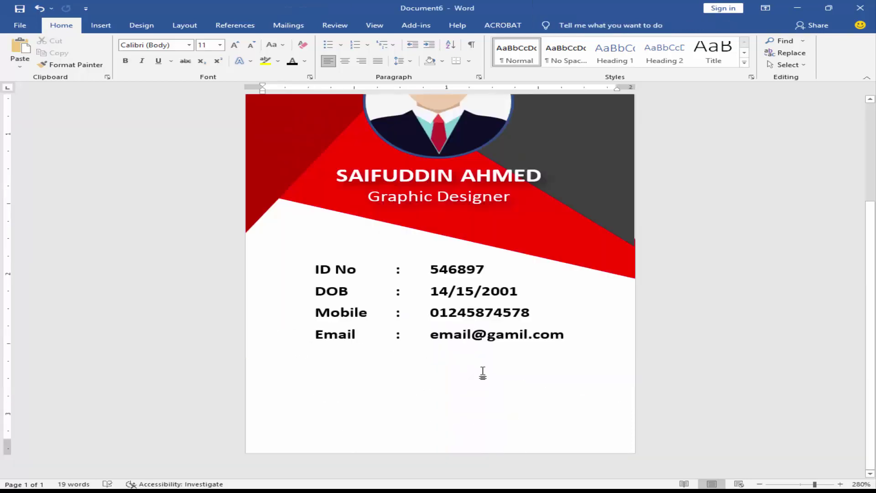
Step: Insert the picture "bercode png" from New folder (2) and open its text wrapping options
{"action": "left_click", "coordinate": [101, 25]}
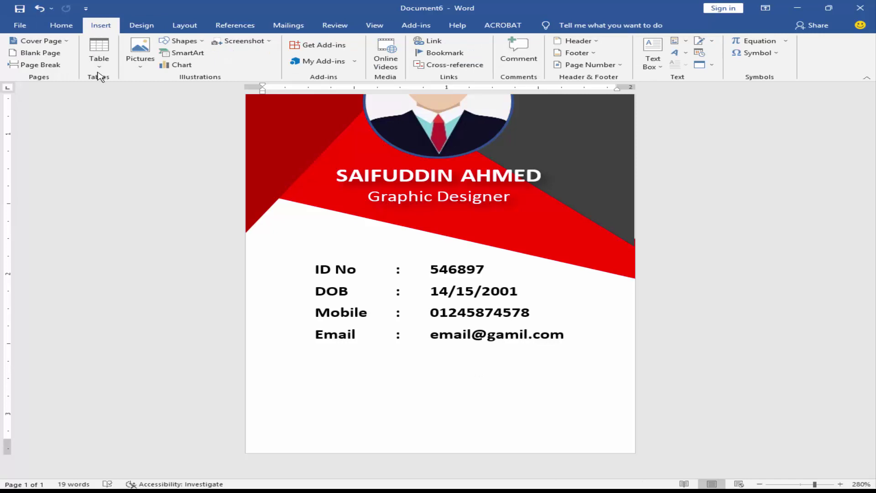
{"action": "left_click", "coordinate": [141, 54]}
{"action": "left_click", "coordinate": [166, 92]}
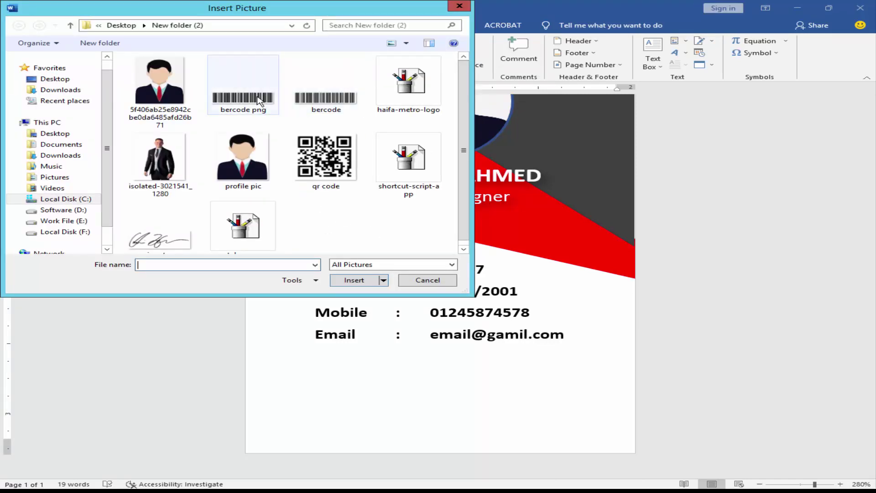
{"action": "left_click", "coordinate": [248, 103]}
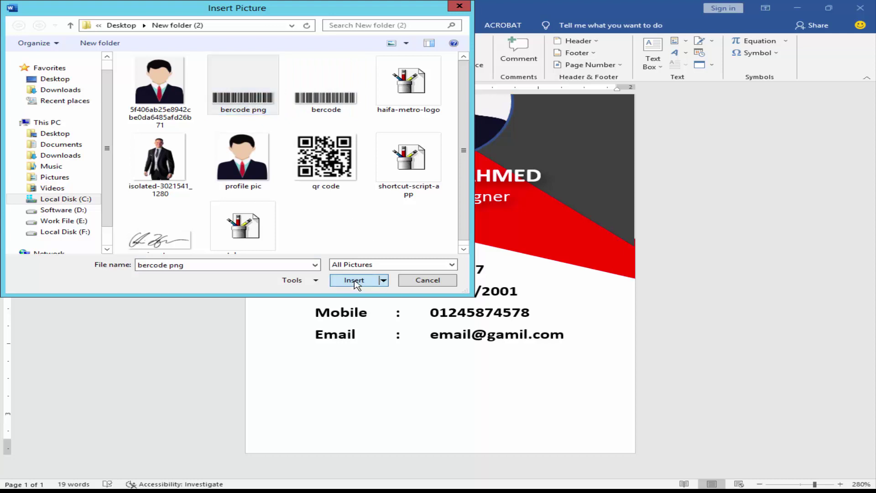
{"action": "left_click", "coordinate": [379, 279]}
{"action": "scroll", "coordinate": [506, 190], "scroll_direction": "down", "scroll_amount": 3}
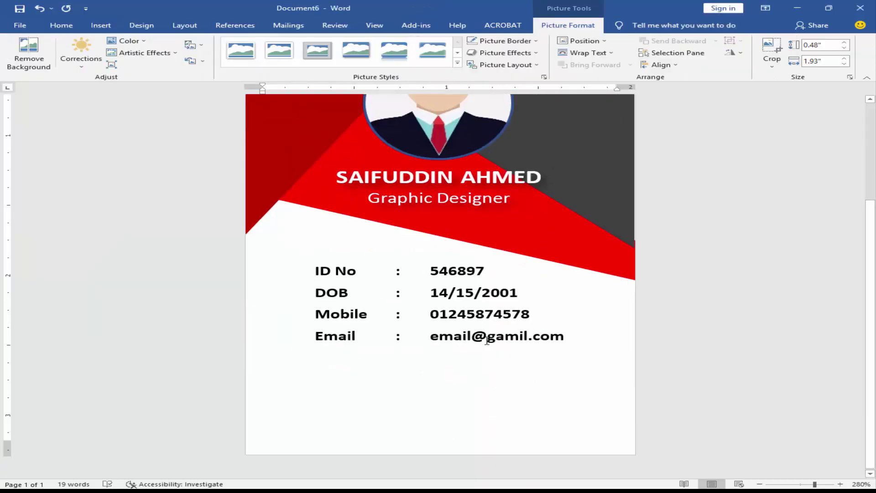
{"action": "scroll", "coordinate": [488, 341], "scroll_direction": "up", "scroll_amount": 3}
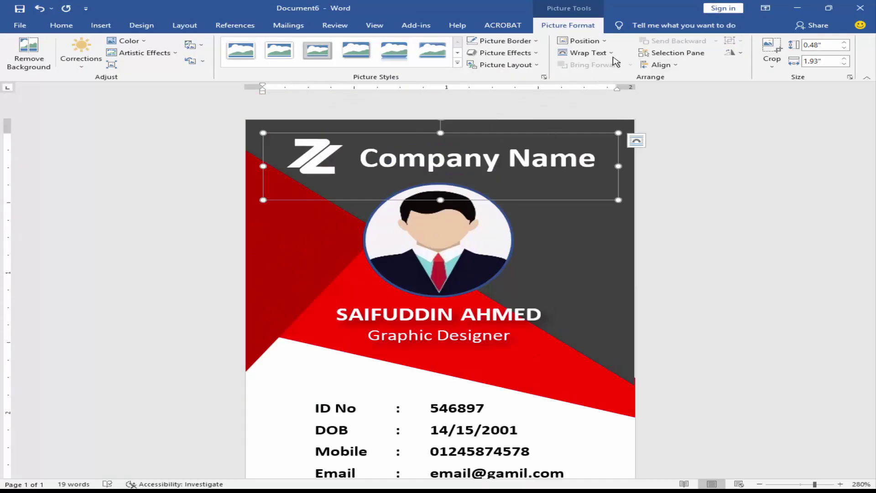
{"action": "left_click", "coordinate": [614, 54]}
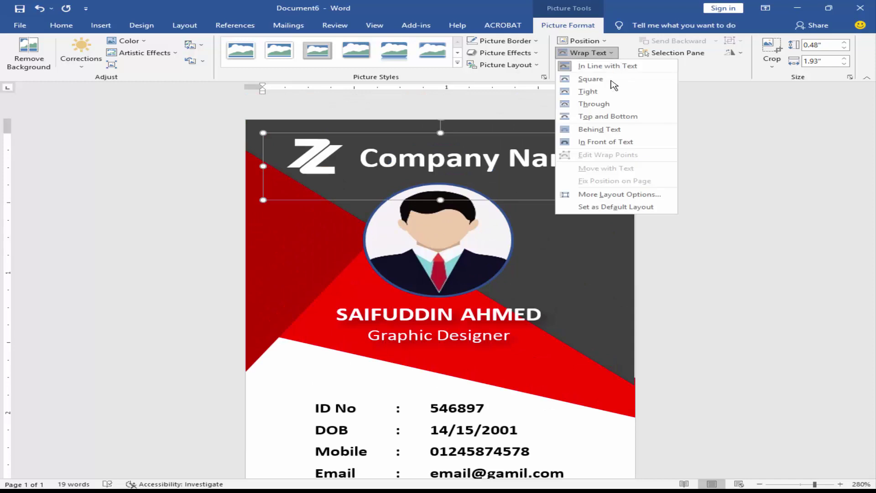
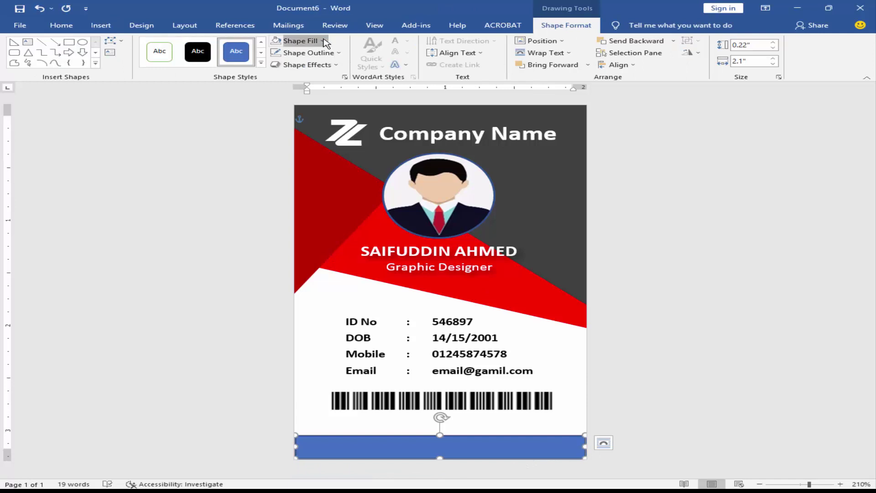
Step: Fill the rectangle along the card's lower edge with bright red and remove its outline
{"action": "left_click", "coordinate": [299, 41]}
{"action": "left_click", "coordinate": [289, 123]}
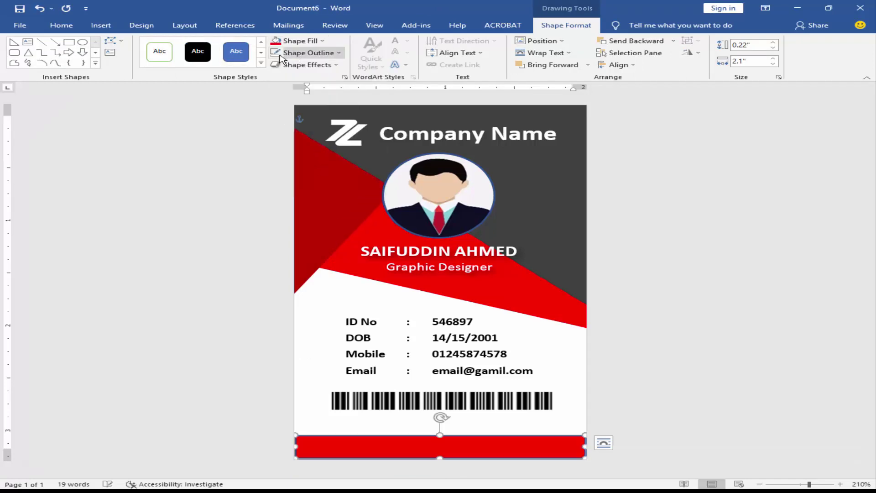
{"action": "left_click", "coordinate": [388, 418]}
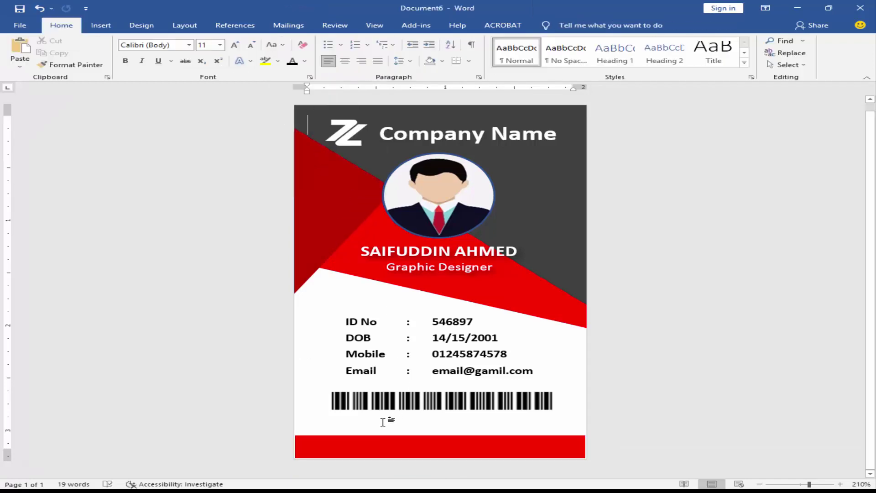
Step: Stretch the red bar to the card's bottom and right edges and lower its top edge to make it slightly thinner
{"action": "left_click", "coordinate": [415, 448]}
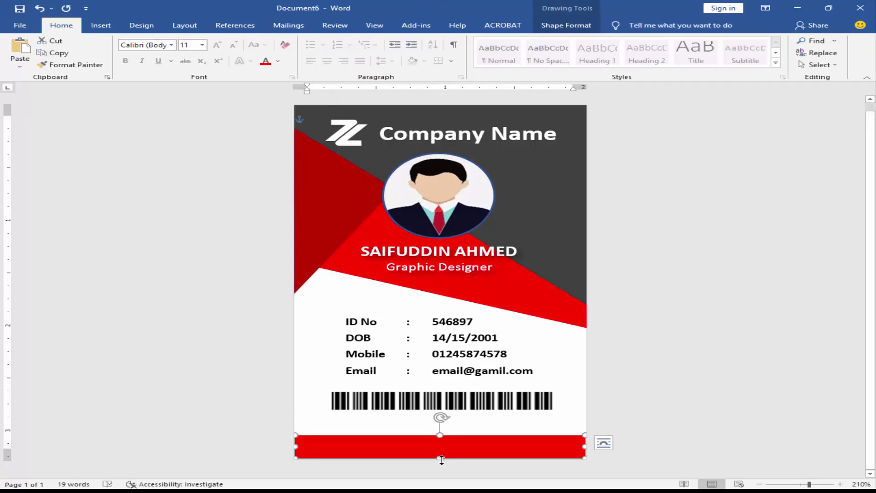
{"action": "left_click_drag", "start_coordinate": [441, 460], "coordinate": [442, 461]}
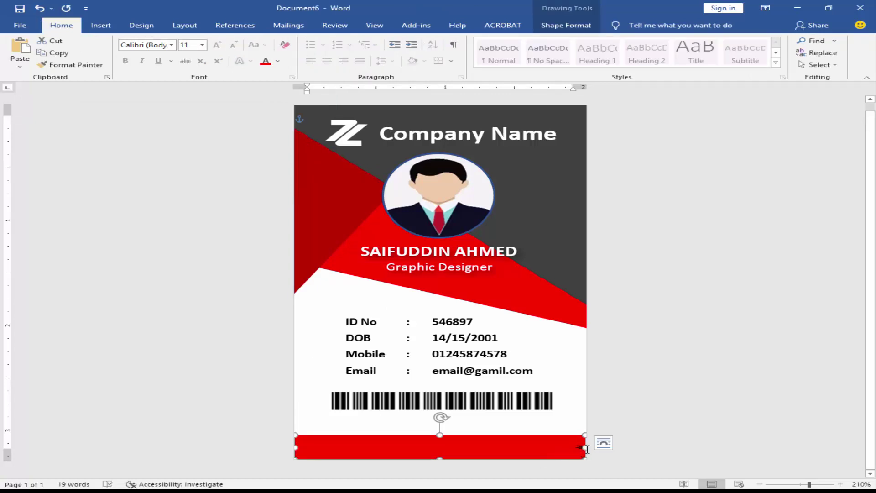
{"action": "left_click_drag", "start_coordinate": [587, 448], "coordinate": [591, 446]}
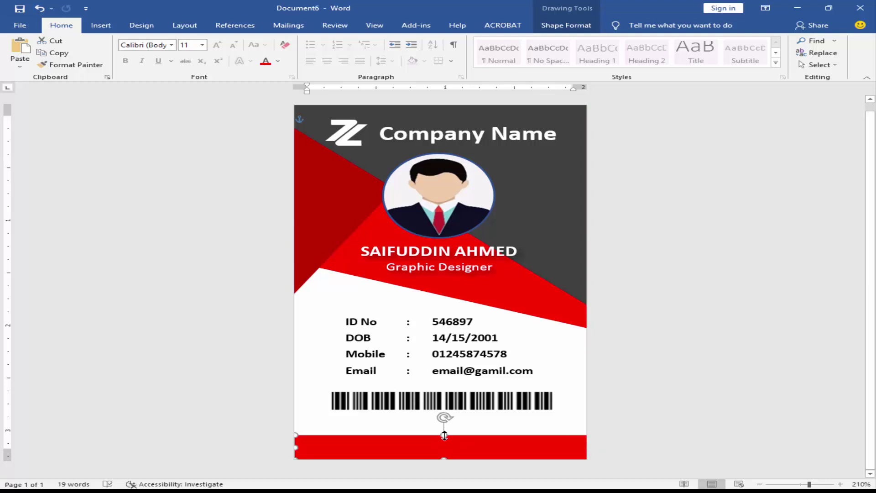
{"action": "left_click_drag", "start_coordinate": [444, 434], "coordinate": [445, 439]}
{"action": "left_click", "coordinate": [369, 341]}
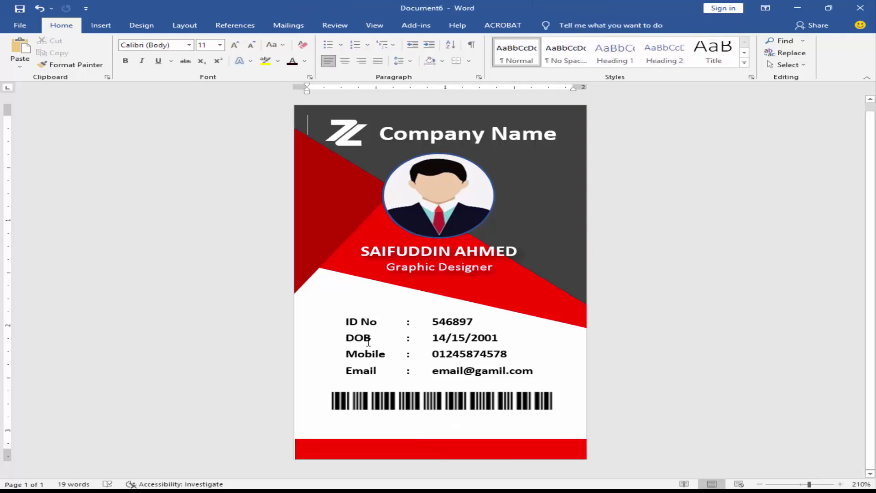
Step: Draw a text box about 1.51" wide and 0.15" high between the barcode and the red bar
{"action": "left_click", "coordinate": [101, 26]}
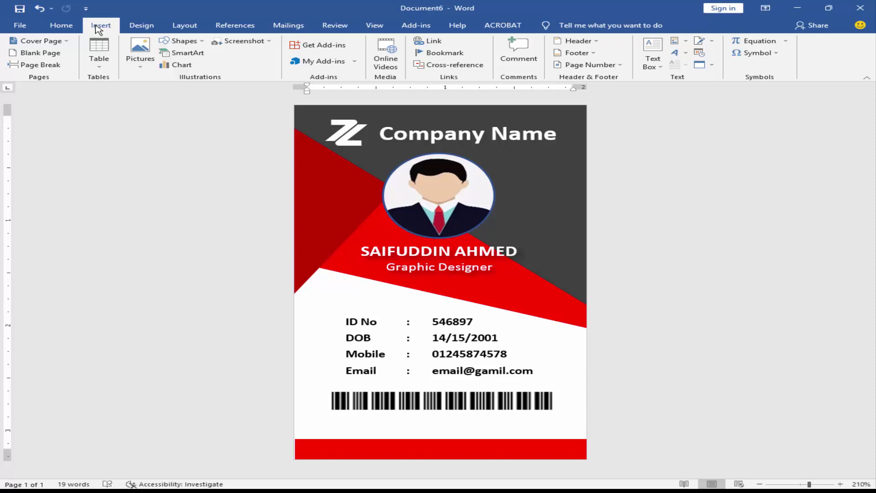
{"action": "left_click", "coordinate": [194, 41]}
{"action": "left_click", "coordinate": [166, 143]}
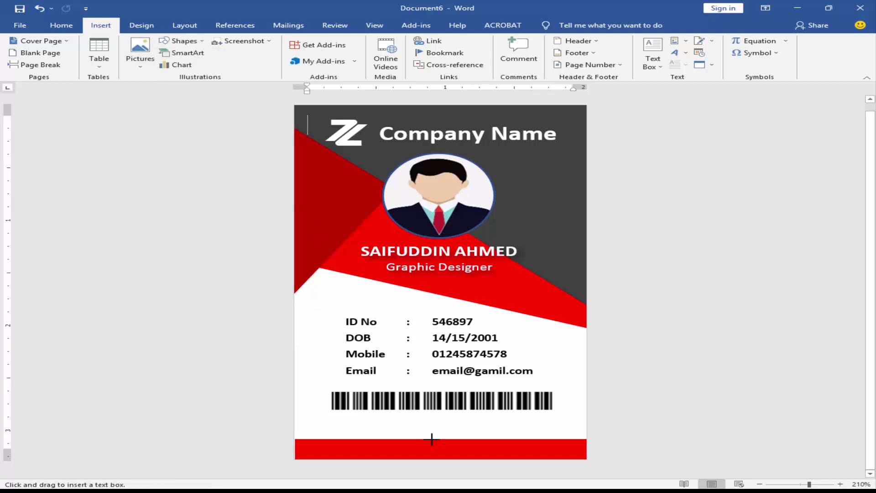
{"action": "left_click_drag", "start_coordinate": [339, 415], "coordinate": [549, 430]}
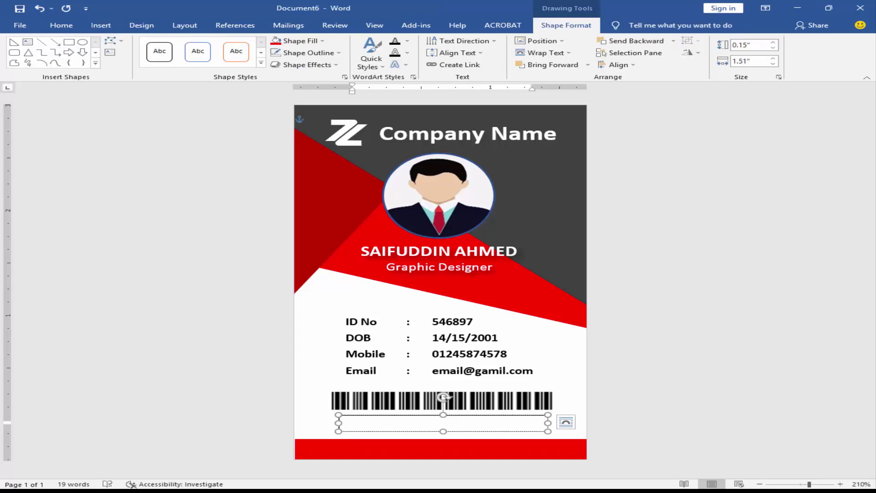
{"action": "key", "text": "alt+Tab"}
{"action": "left_click_drag", "start_coordinate": [252, 219], "coordinate": [166, 222]}
{"action": "key", "text": "ctrl+c"}
{"action": "left_click", "coordinate": [381, 424]}
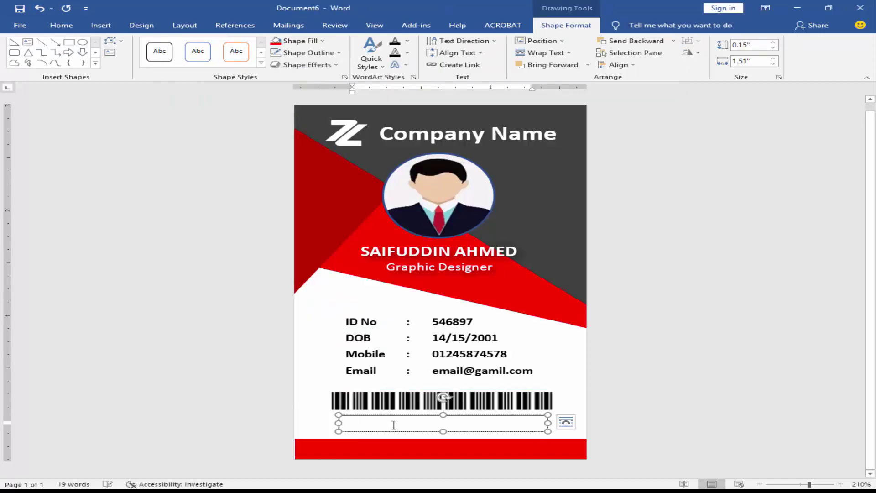
{"action": "key", "text": "ctrl+v"}
Step: Heighten the website text box to about 0.35" and reduce its text to size 10
{"action": "left_click_drag", "start_coordinate": [446, 431], "coordinate": [446, 452]}
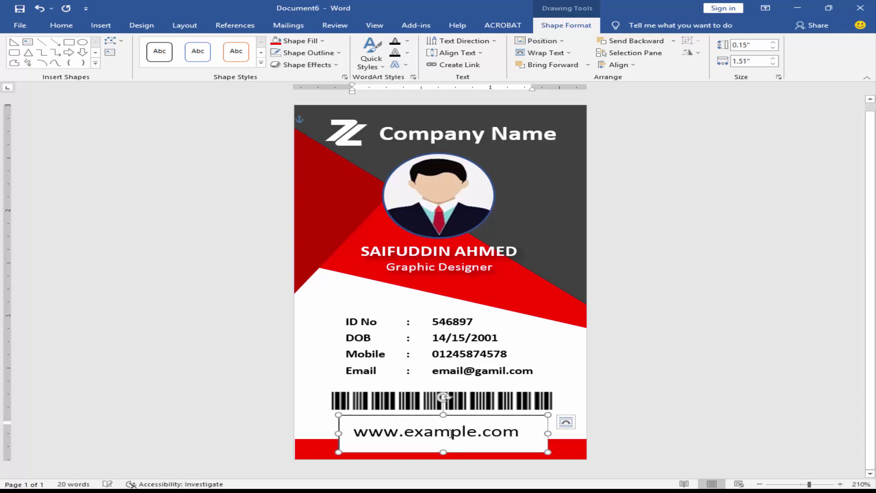
{"action": "triple_click", "coordinate": [451, 434]}
{"action": "key", "text": "ctrl+shift+comma"}
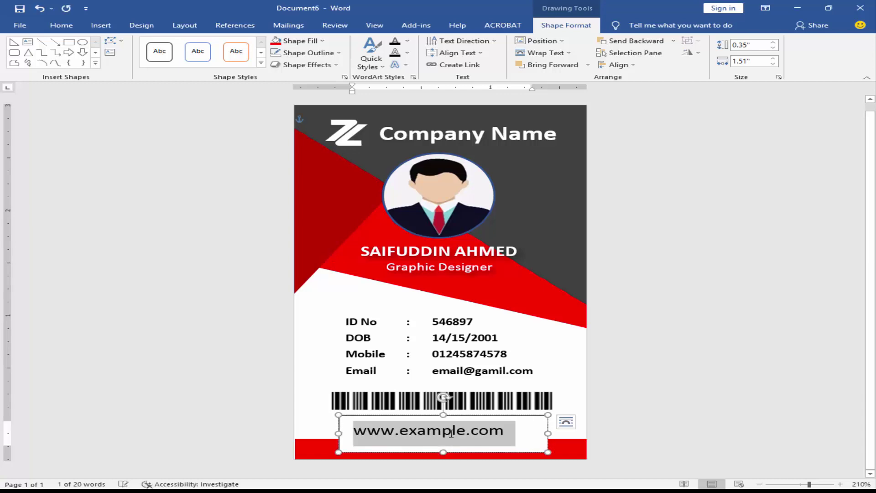
Step: Remove the outline and the fill from the website text box
{"action": "left_click", "coordinate": [338, 52]}
{"action": "left_click", "coordinate": [303, 167]}
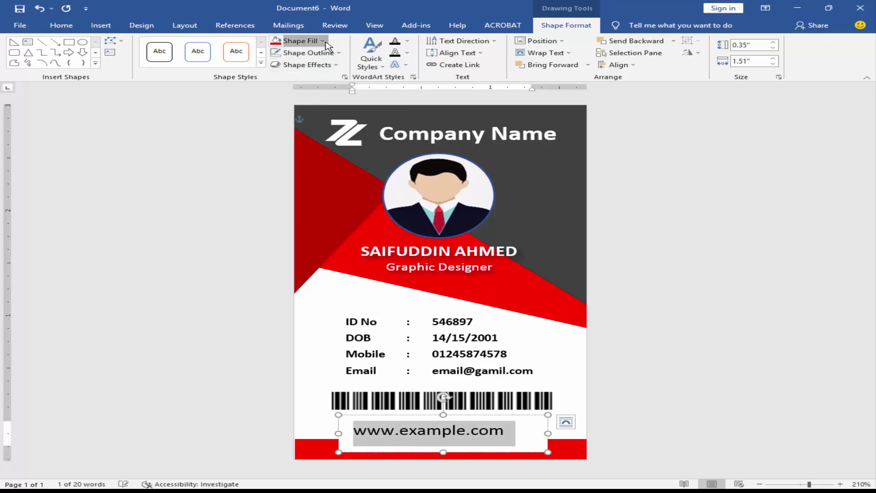
{"action": "left_click", "coordinate": [299, 40]}
{"action": "left_click", "coordinate": [294, 154]}
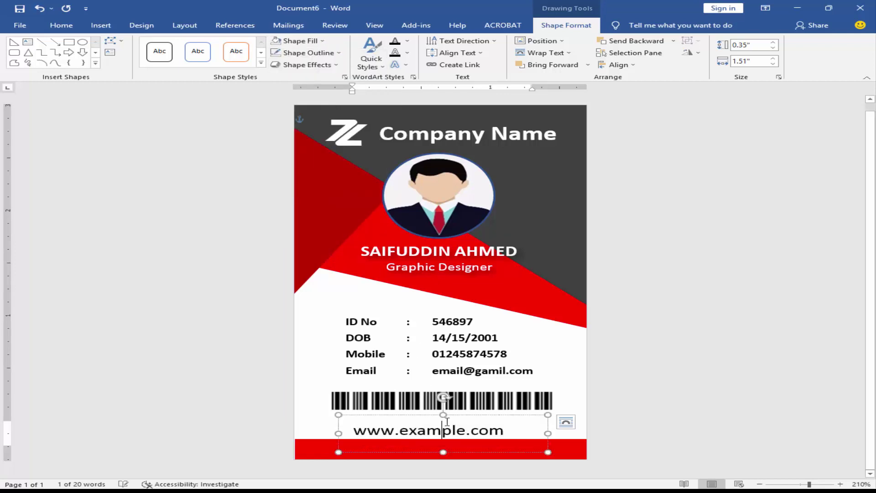
Step: Shorten the website text box to about 0.28" and move it down onto the red bar, roughly centered
{"action": "left_click_drag", "start_coordinate": [446, 446], "coordinate": [477, 436]}
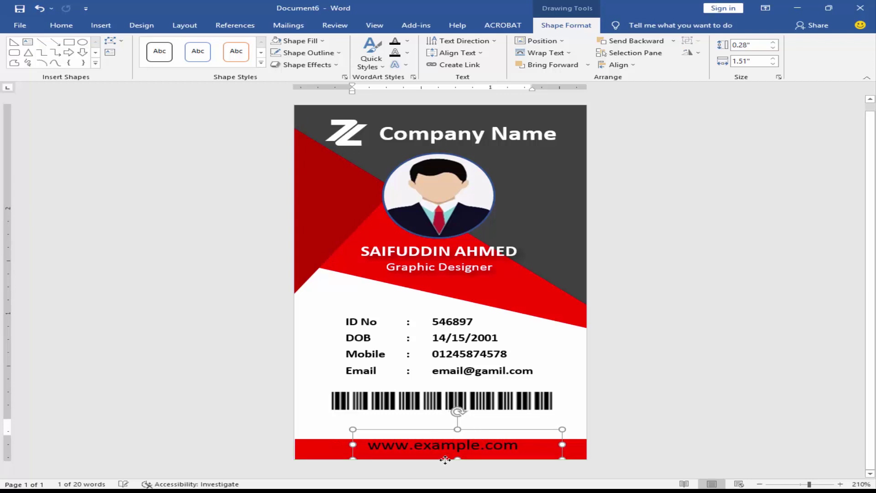
{"action": "key", "text": "Down"}
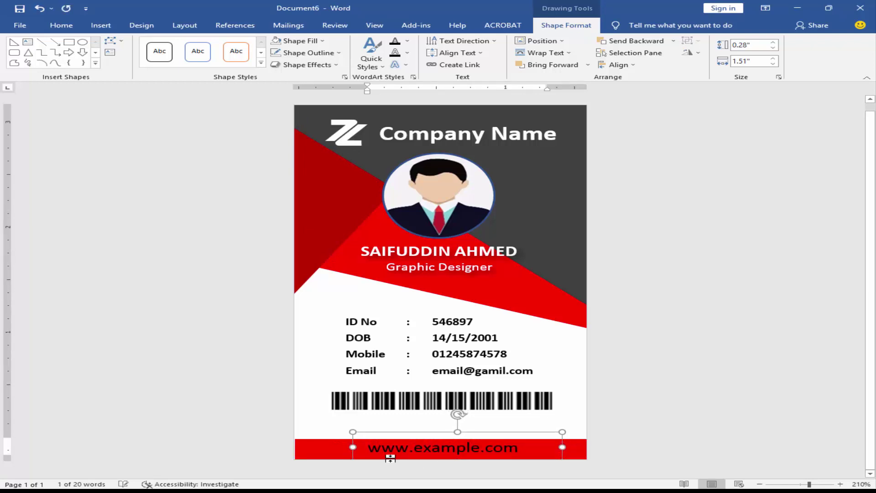
{"action": "key", "text": "Down"}
{"action": "key", "text": "Left"}
{"action": "key", "text": "Left"}
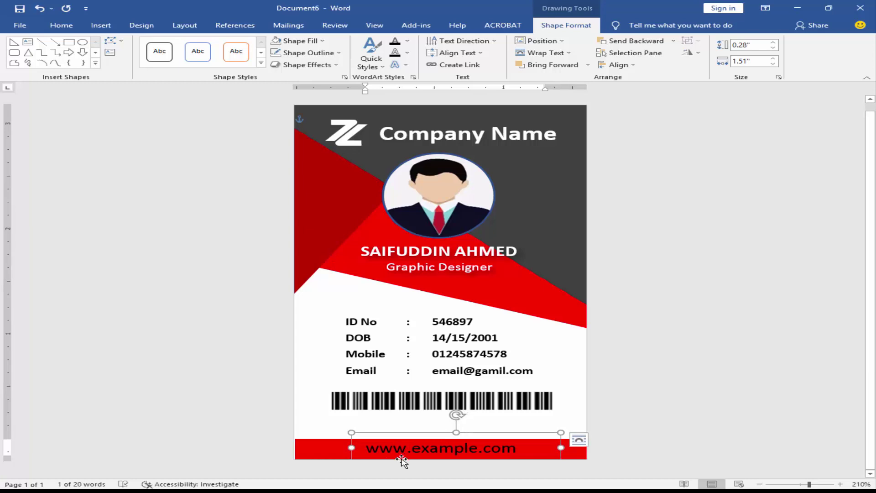
Step: Color the website address white and deselect its text box
{"action": "left_click", "coordinate": [62, 26]}
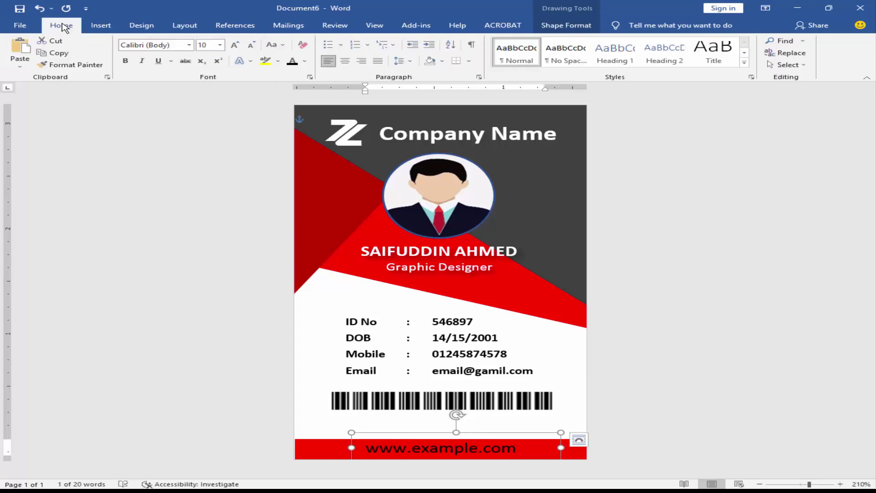
{"action": "left_click", "coordinate": [304, 61]}
{"action": "left_click", "coordinate": [294, 98]}
{"action": "left_click", "coordinate": [509, 452]}
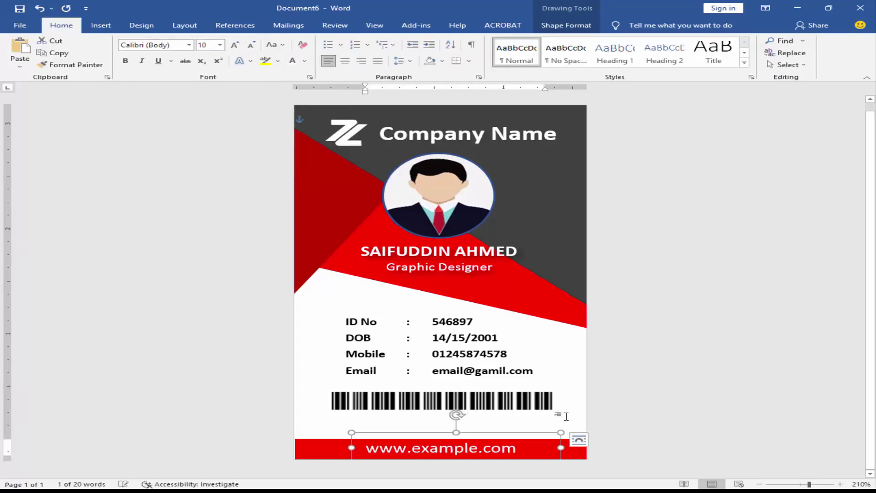
{"action": "left_click", "coordinate": [569, 411]}
{"action": "scroll", "coordinate": [569, 410], "scroll_direction": "down", "scroll_amount": 3, "text": "ctrl"}
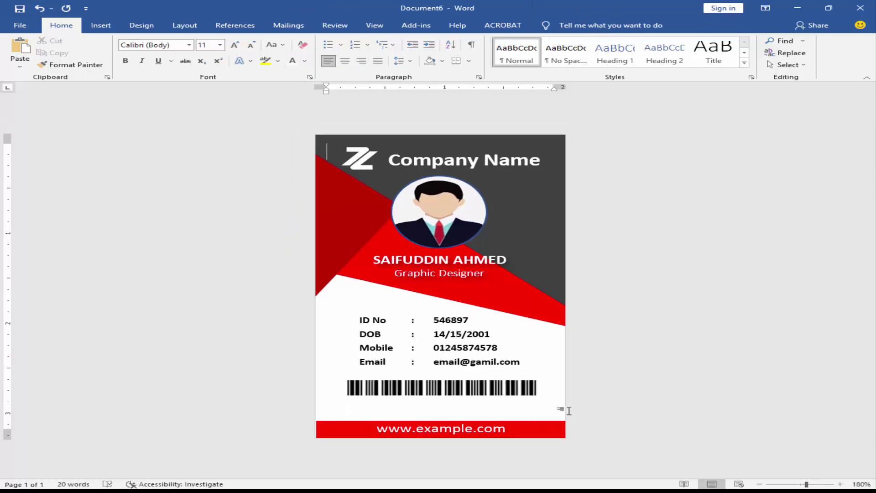